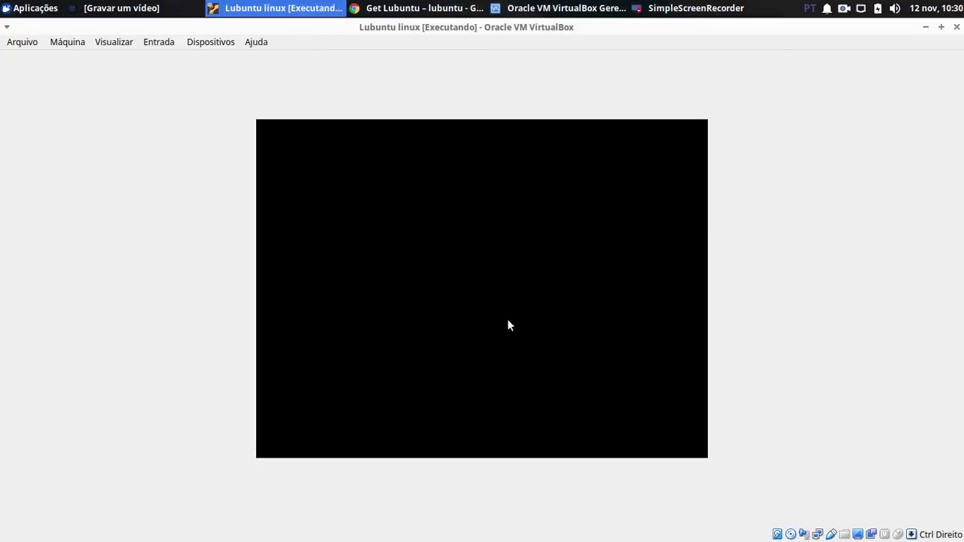
Step: Put the Lubuntu VM into full-screen mode via Visualizar > Modo Tela Cheia and confirm with Trocar
left_click(96, 42)
left_click(108, 59)
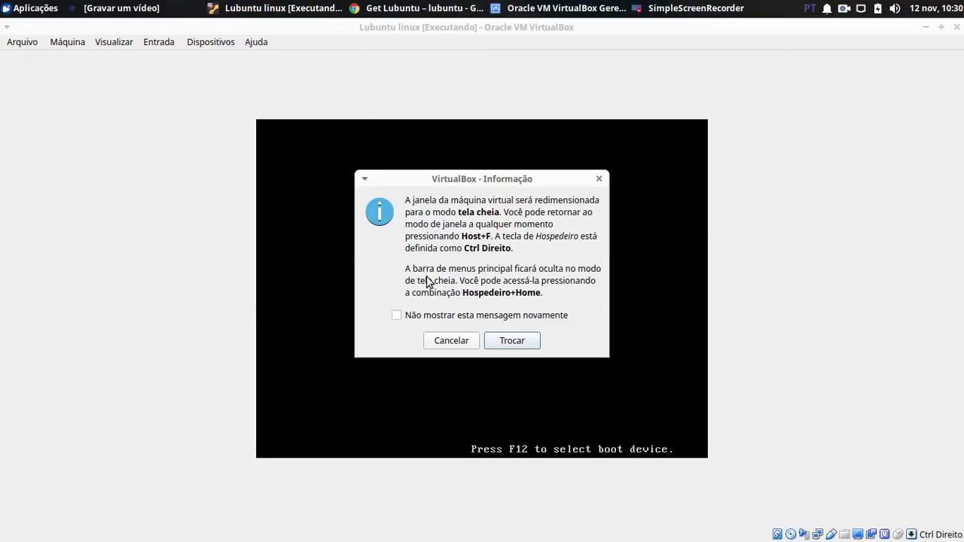
left_click(508, 344)
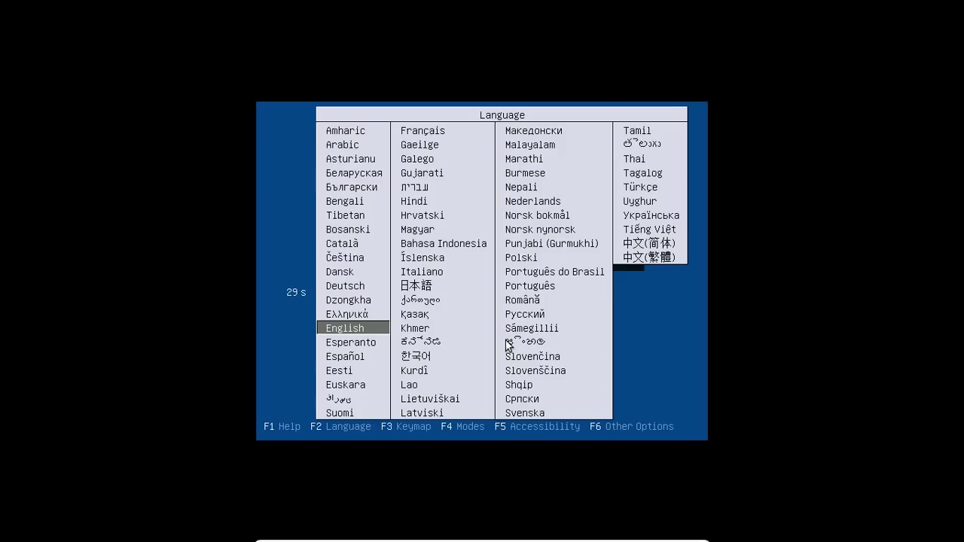
Step: Choose Português do Brasil as the boot language and start the Lubuntu live session
key("Right")
key("Up")
key("Right")
key("Up")
key("Up")
key("Up")
key("Up")
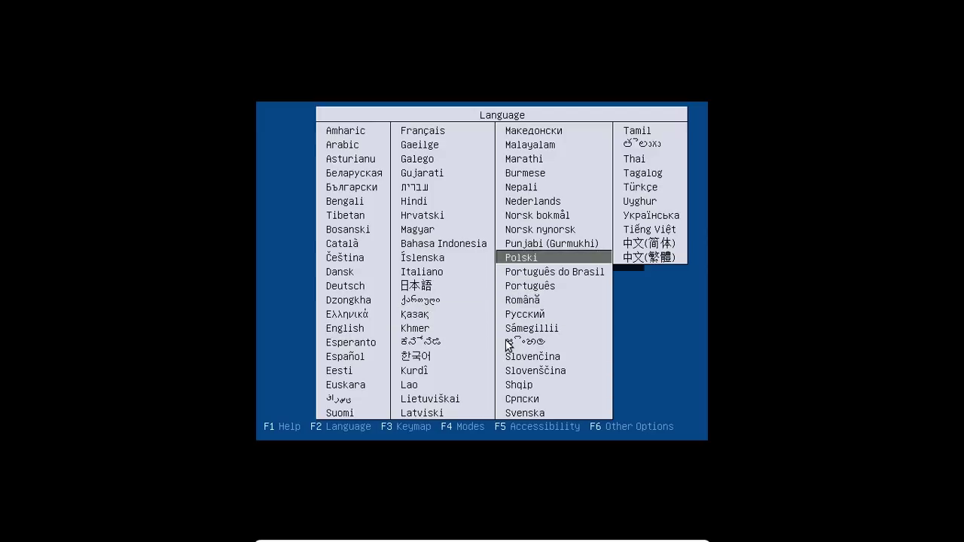
key("Down")
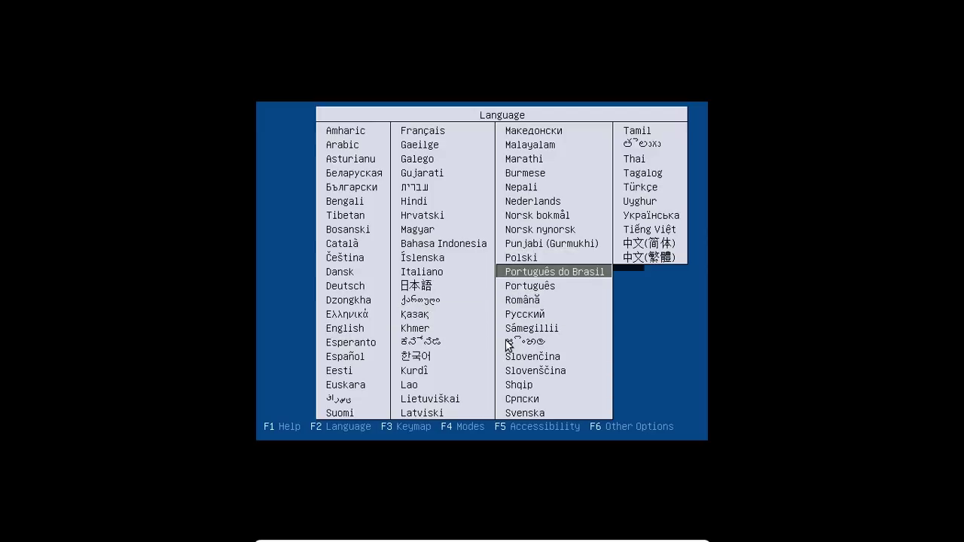
key("Up")
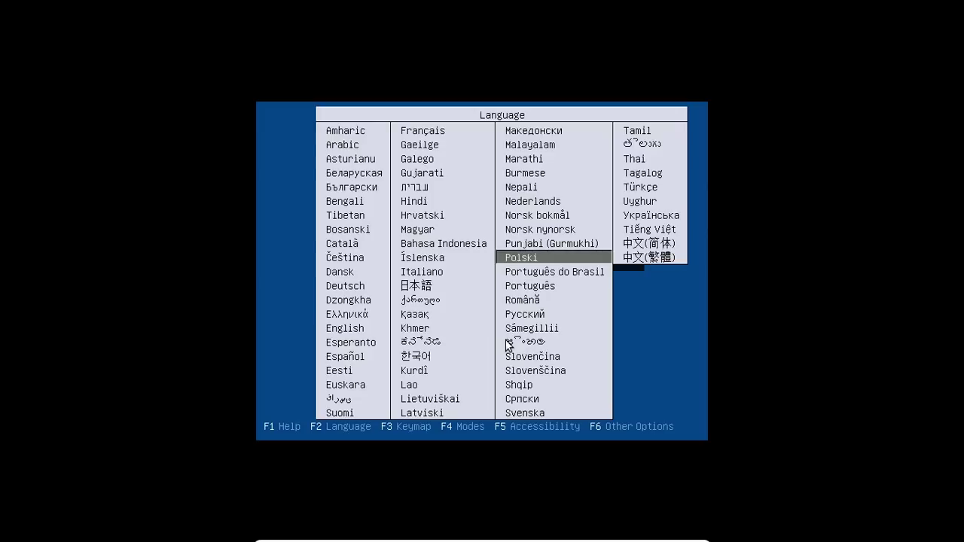
key("Down")
key("Down")
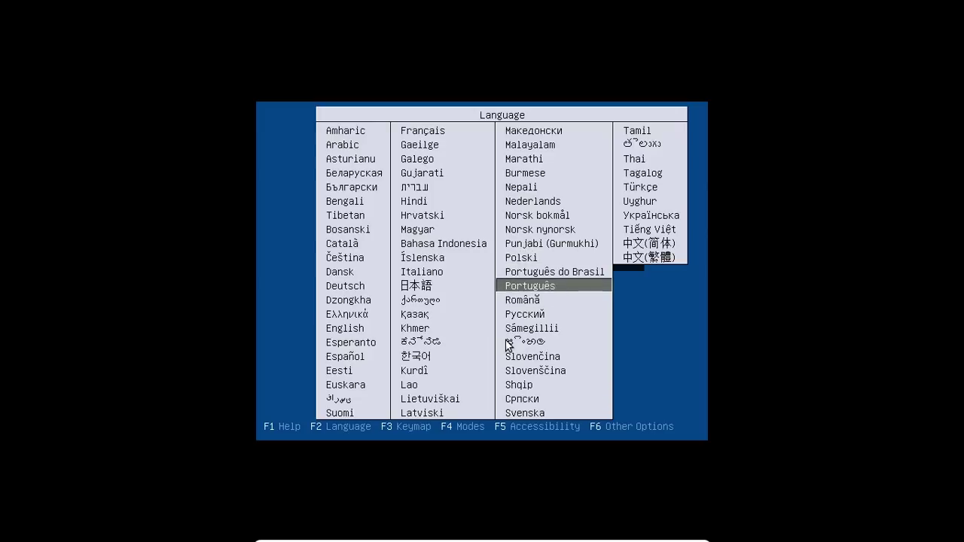
key("Up")
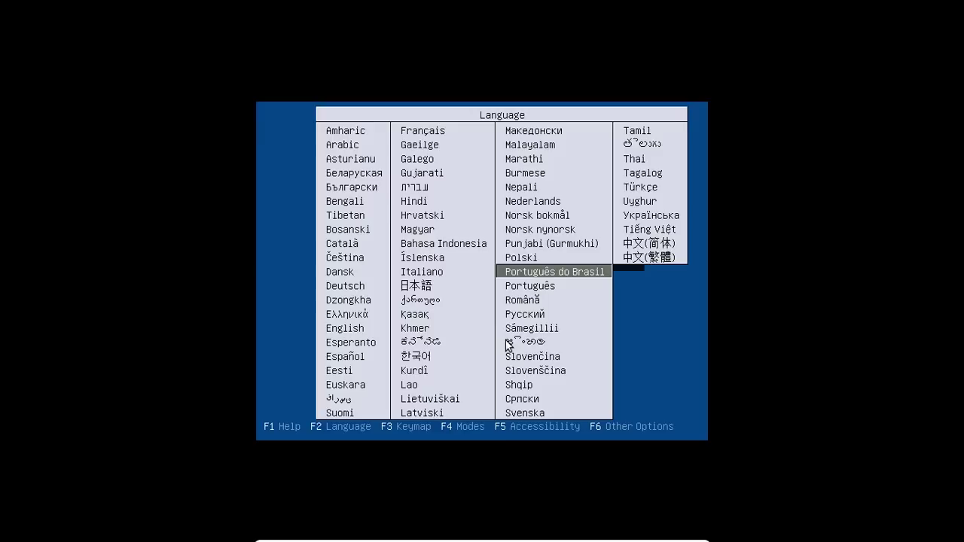
key("Return")
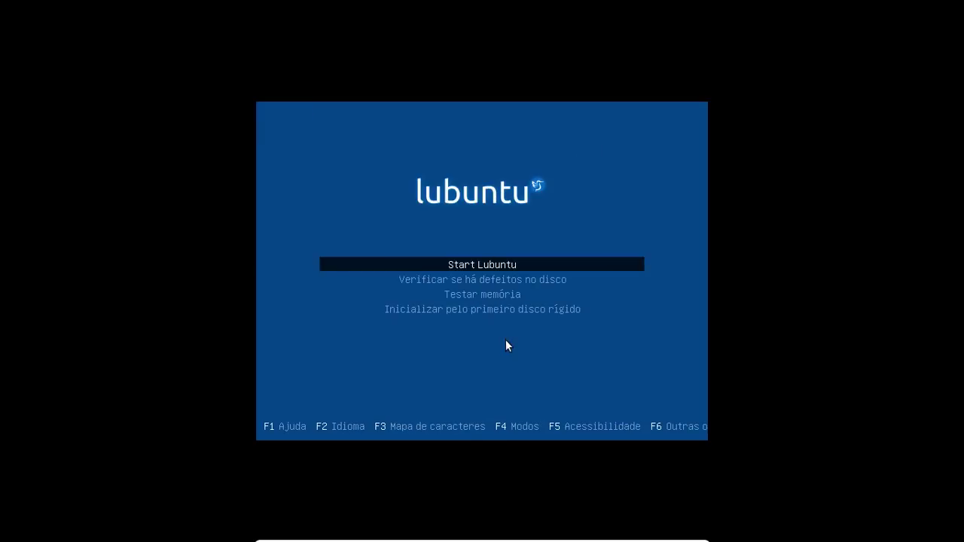
key("Return")
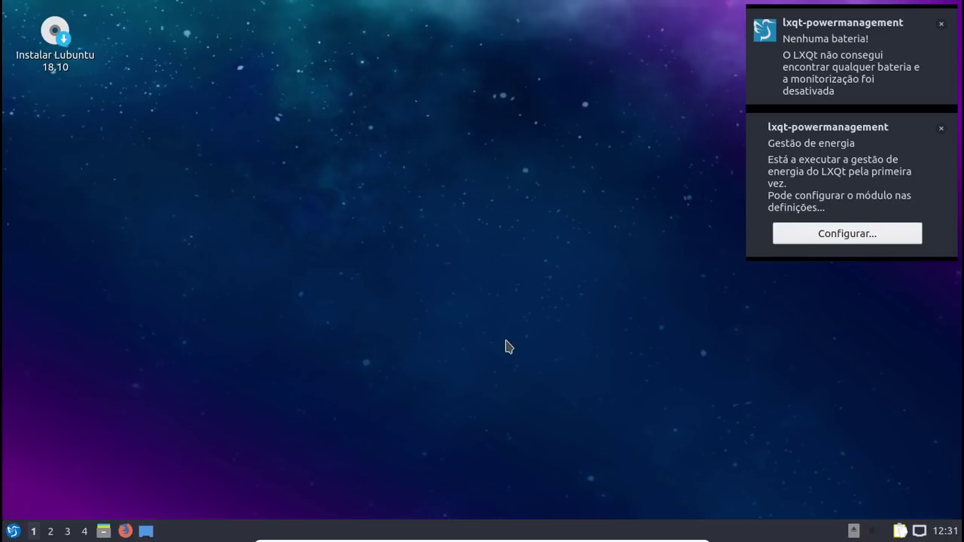
Step: Dismiss the Nenhuma bateria! and other power-management notifications
left_click(941, 24)
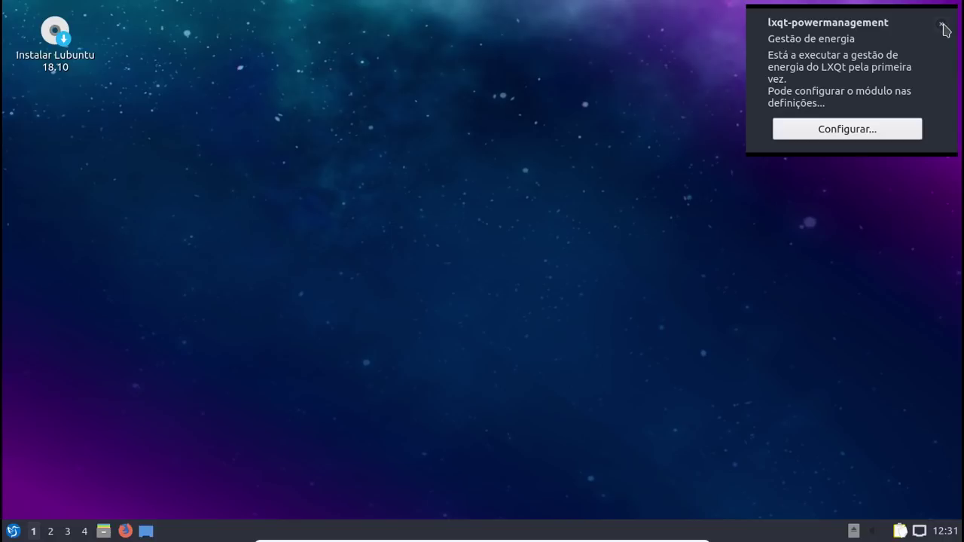
left_click(941, 24)
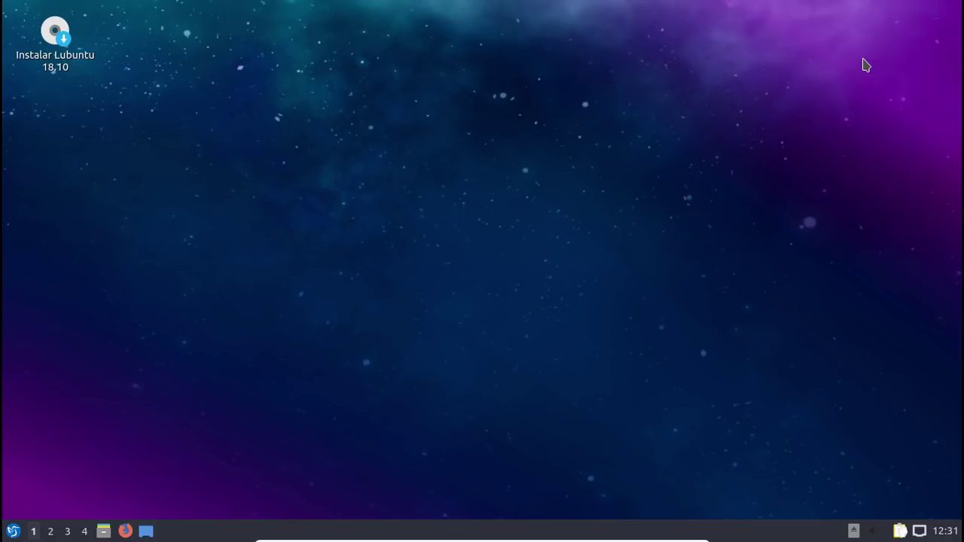
left_click(22, 56)
Step: Open Sobre o LXQt and browse its acknowledgements, technical info and general pages
left_click(13, 532)
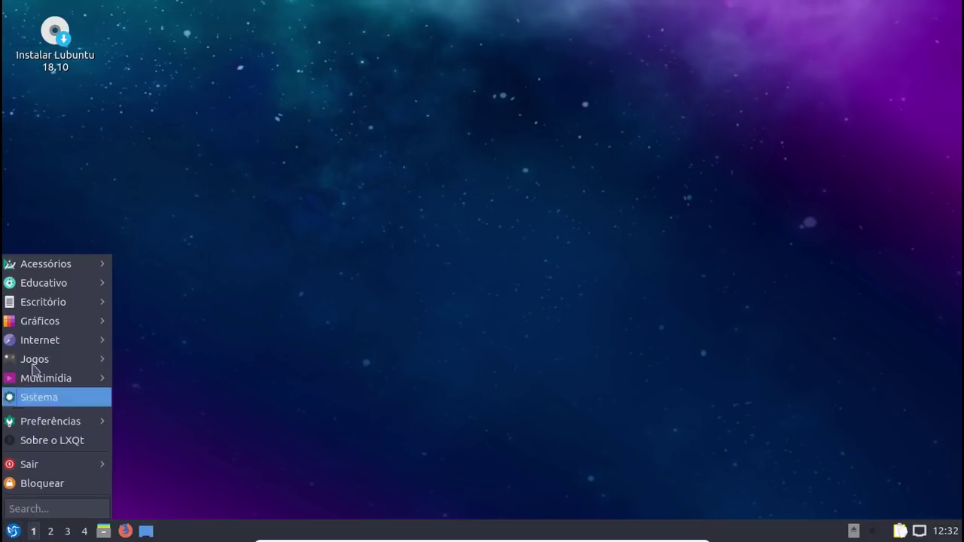
mouse_move(63, 267)
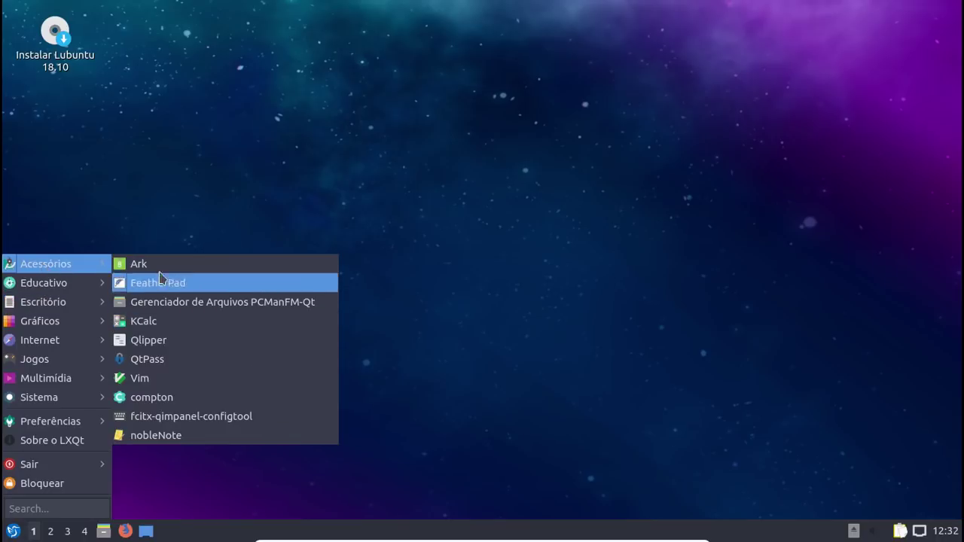
left_click(88, 447)
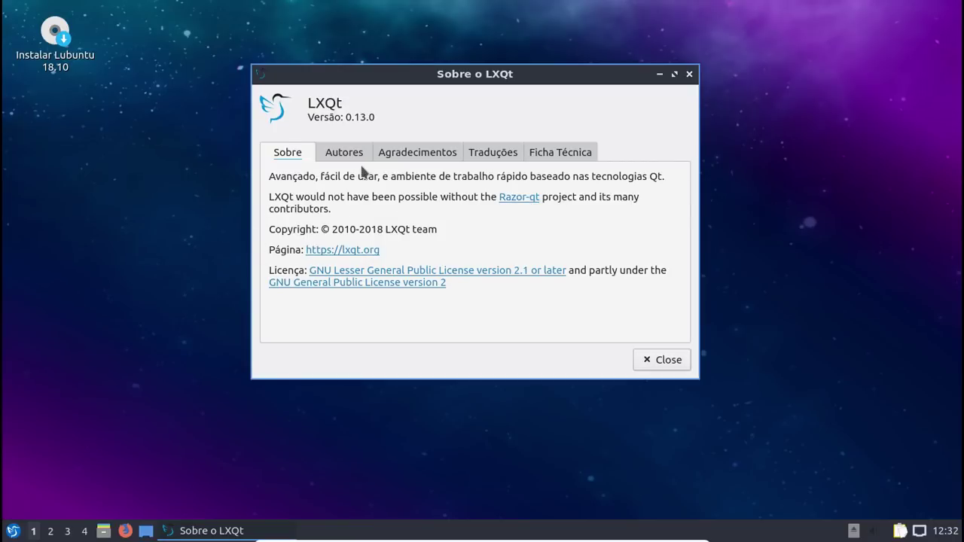
left_click(388, 156)
left_click(531, 156)
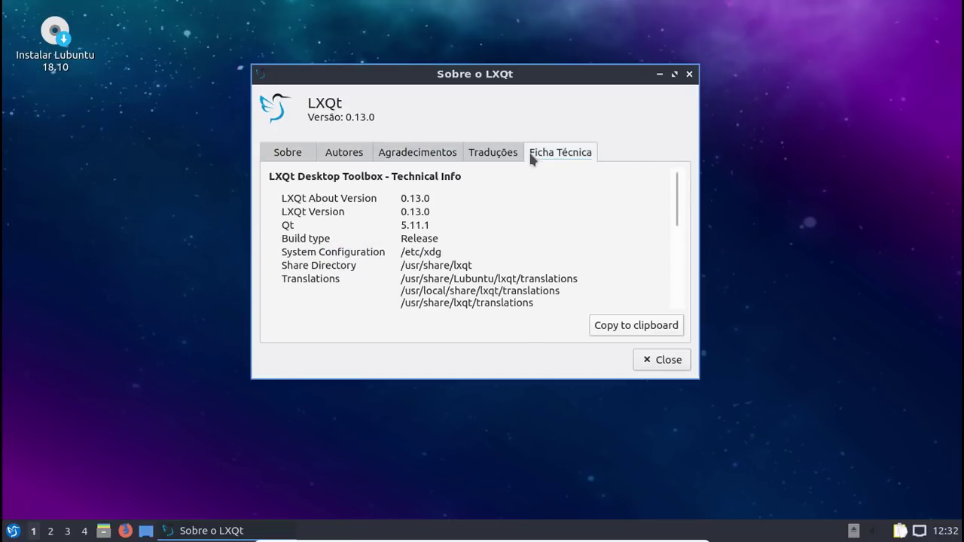
left_click(302, 153)
left_click(581, 157)
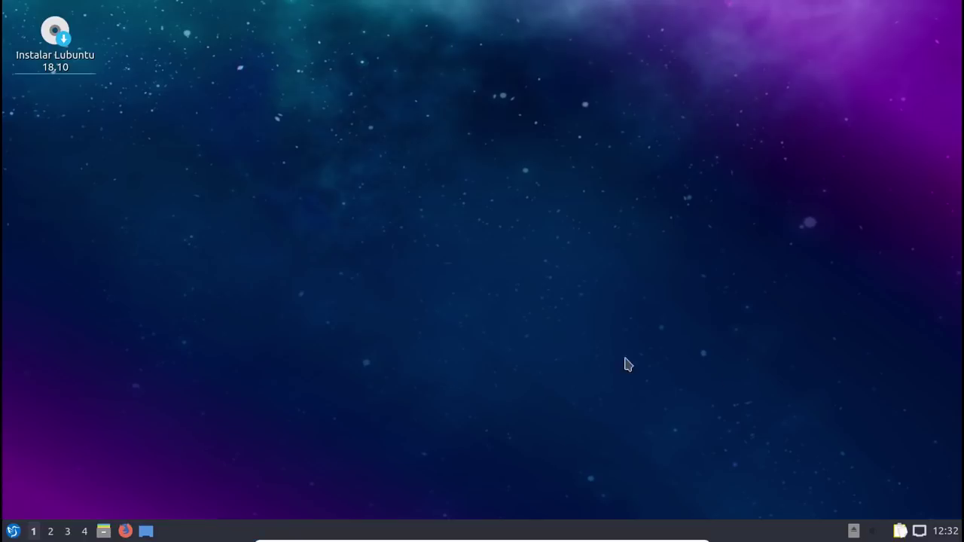
left_click(662, 360)
left_click(13, 531)
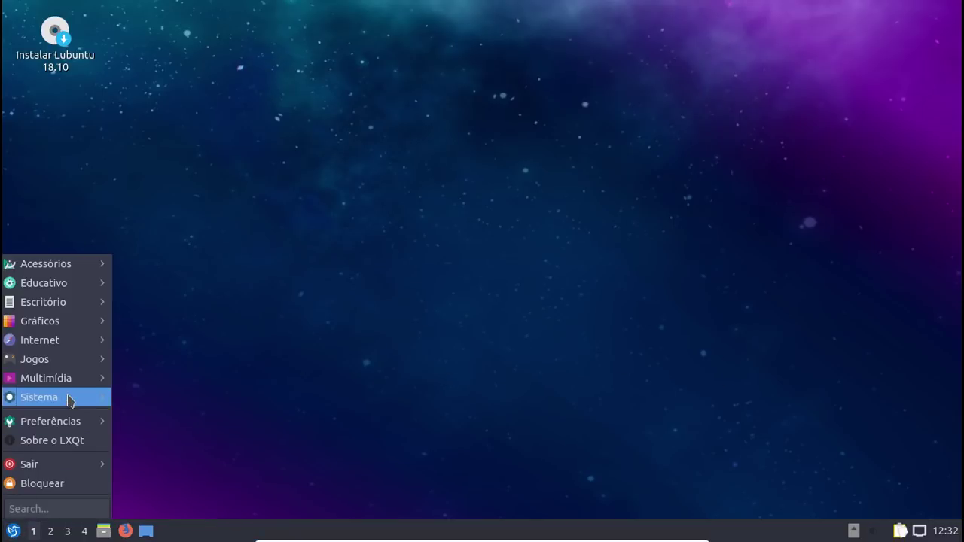
mouse_move(69, 400)
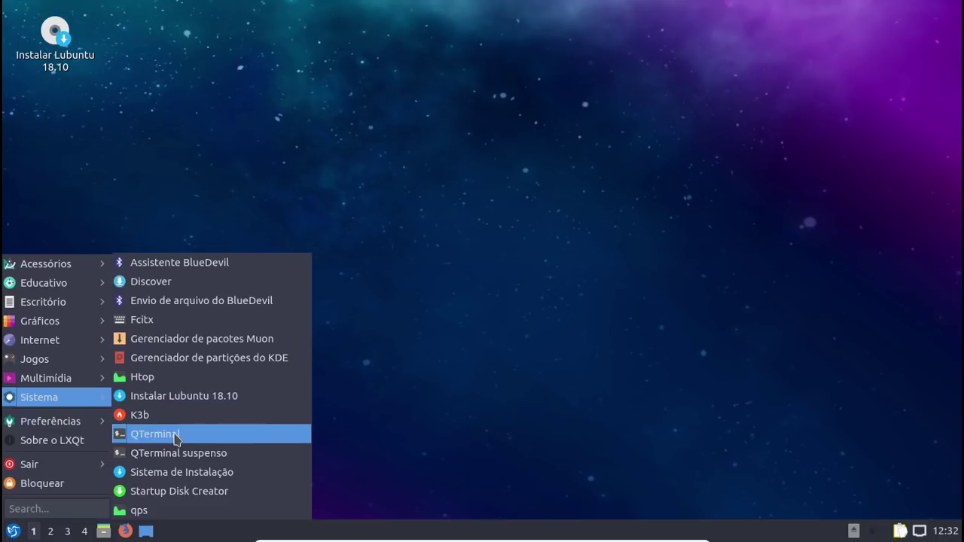
right_click(433, 130)
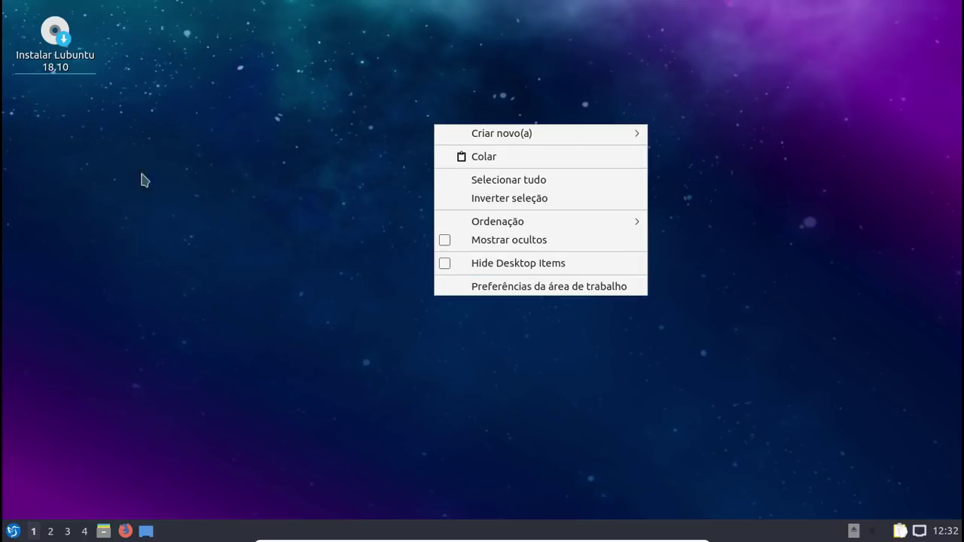
left_click(520, 263)
right_click(363, 135)
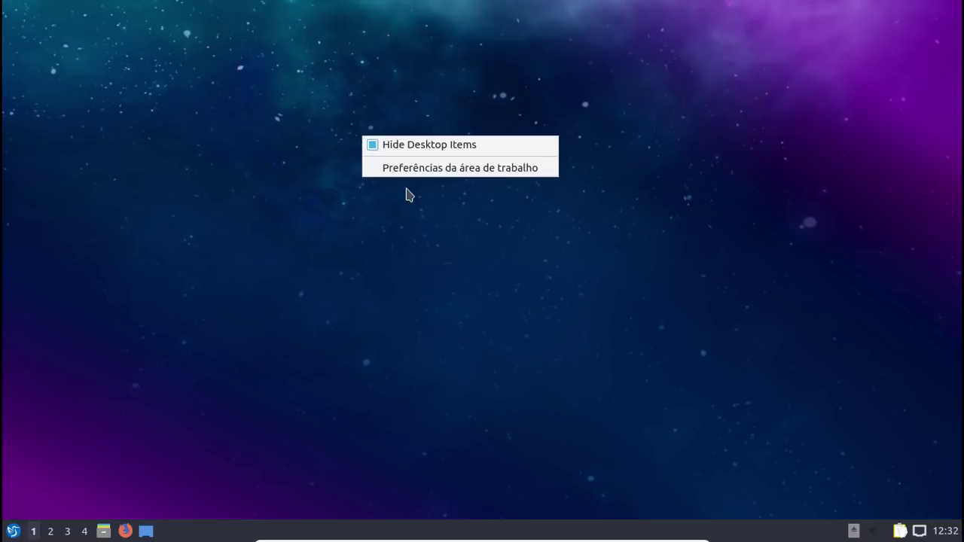
left_click(398, 157)
right_click(378, 125)
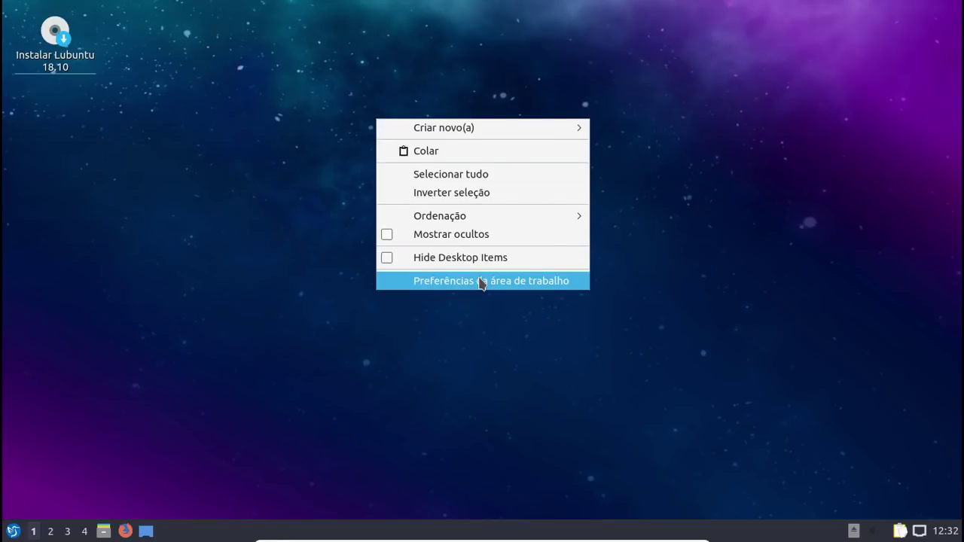
left_click(477, 277)
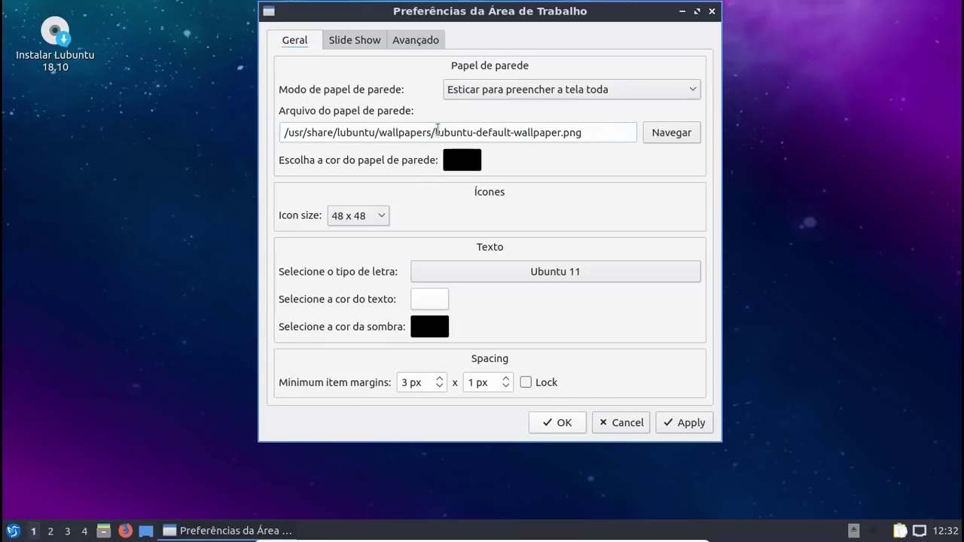
left_click_drag(436, 133, 684, 131)
left_click(682, 133)
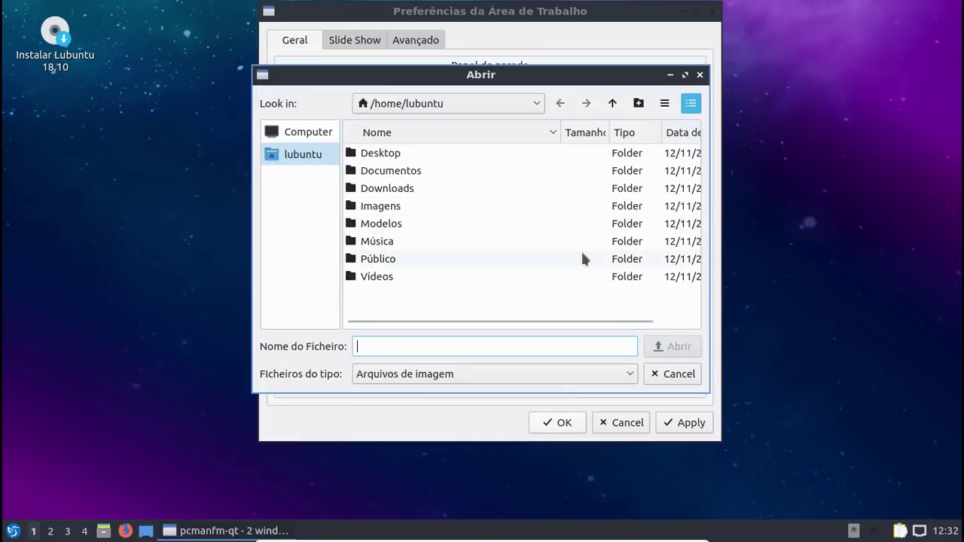
left_click(675, 372)
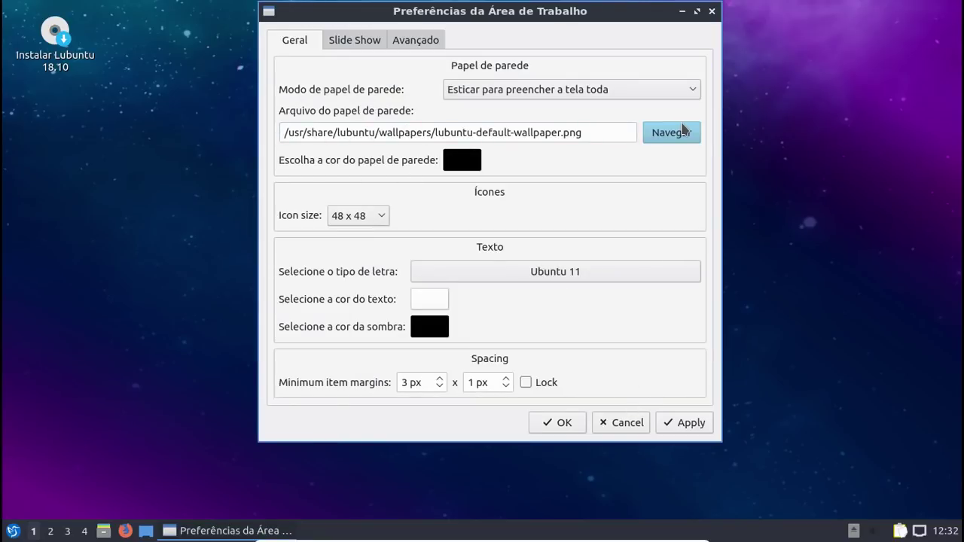
left_click(381, 43)
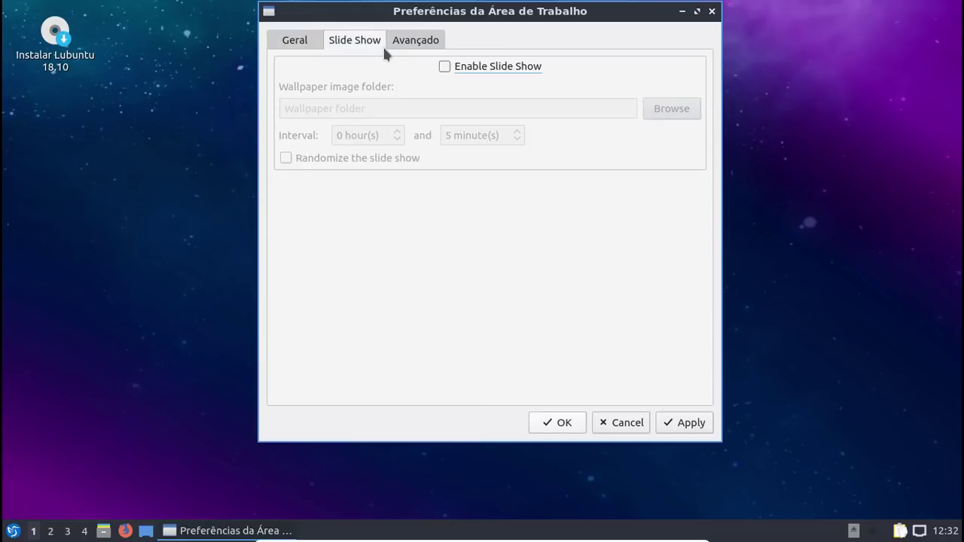
left_click(430, 39)
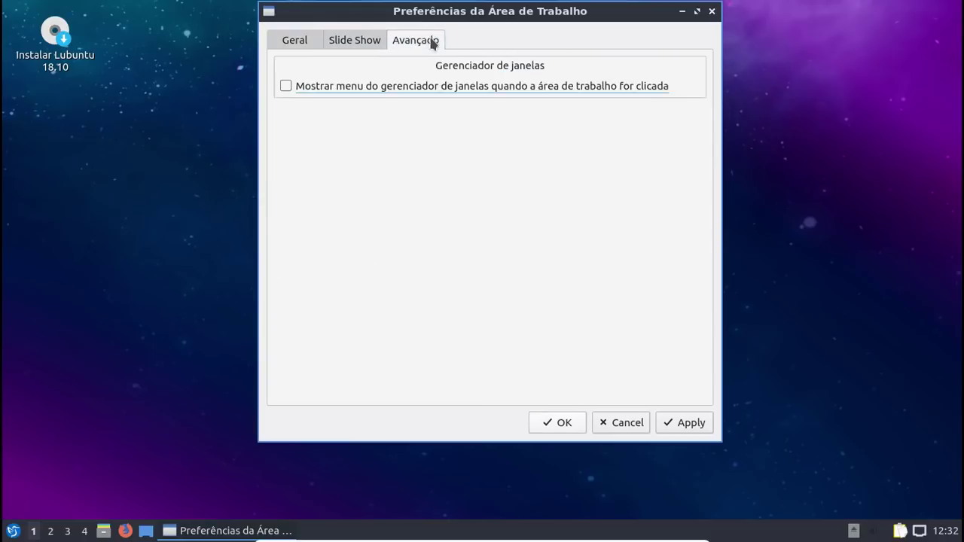
left_click(605, 423)
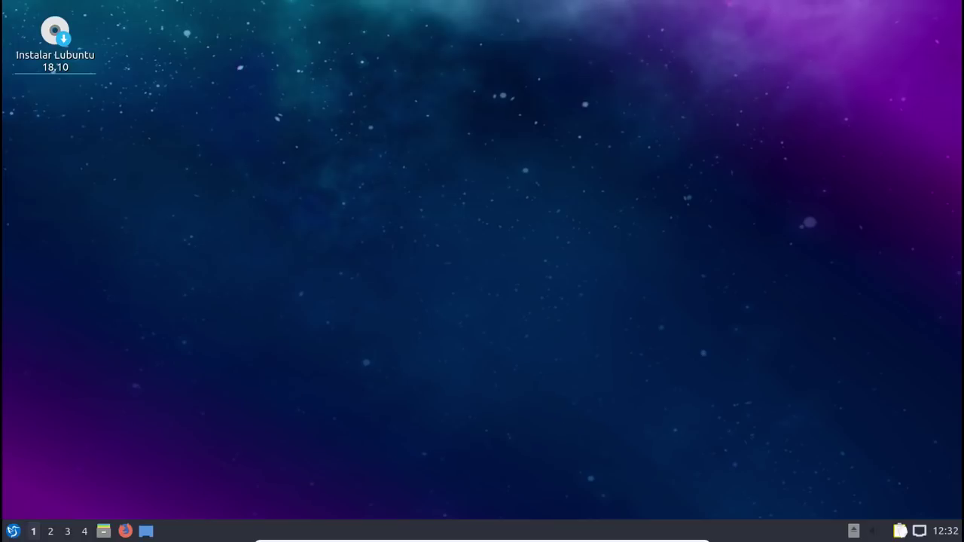
left_click(14, 533)
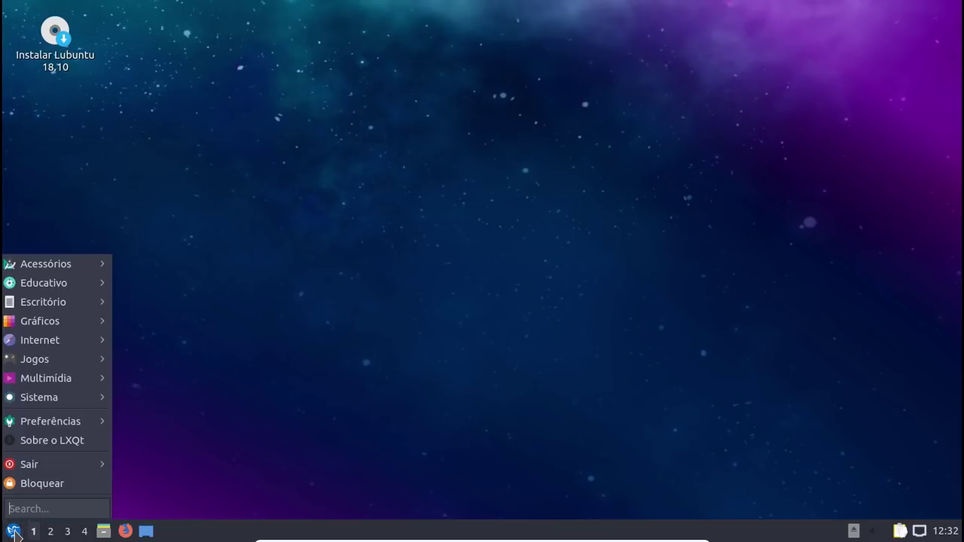
mouse_move(45, 263)
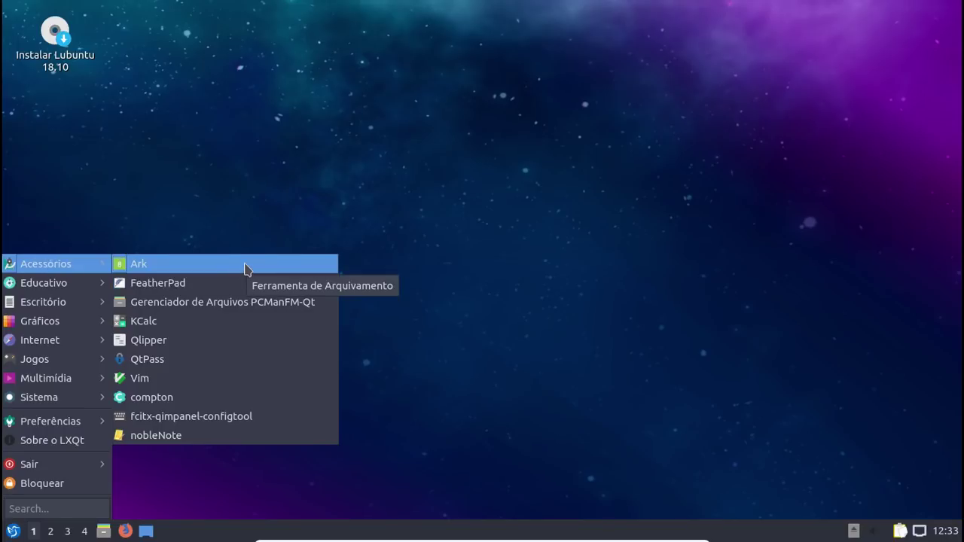
left_click(319, 302)
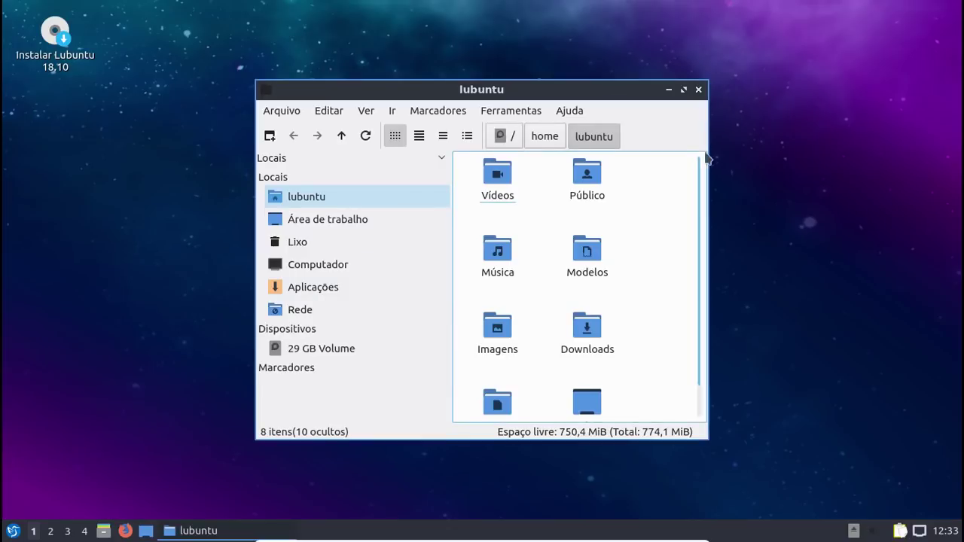
left_click(684, 90)
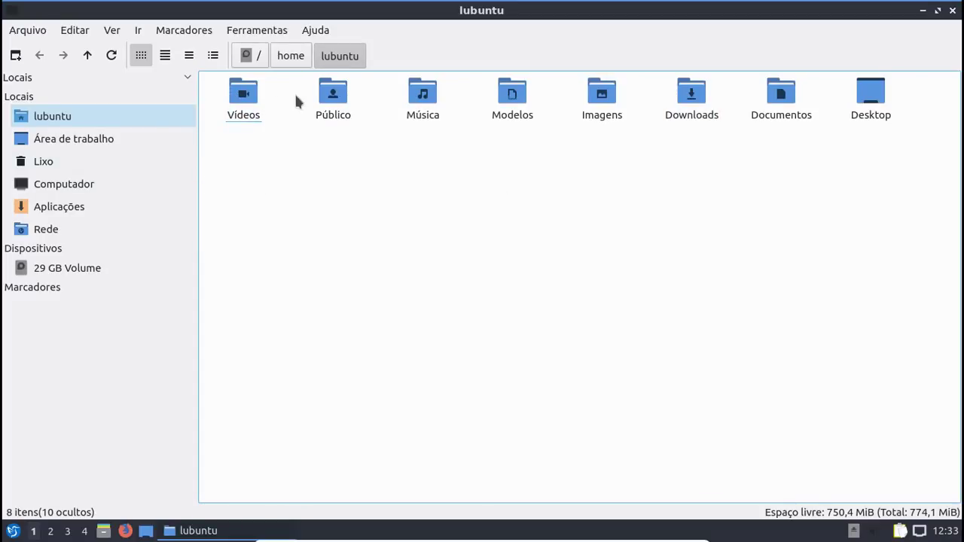
right_click(321, 213)
mouse_move(339, 222)
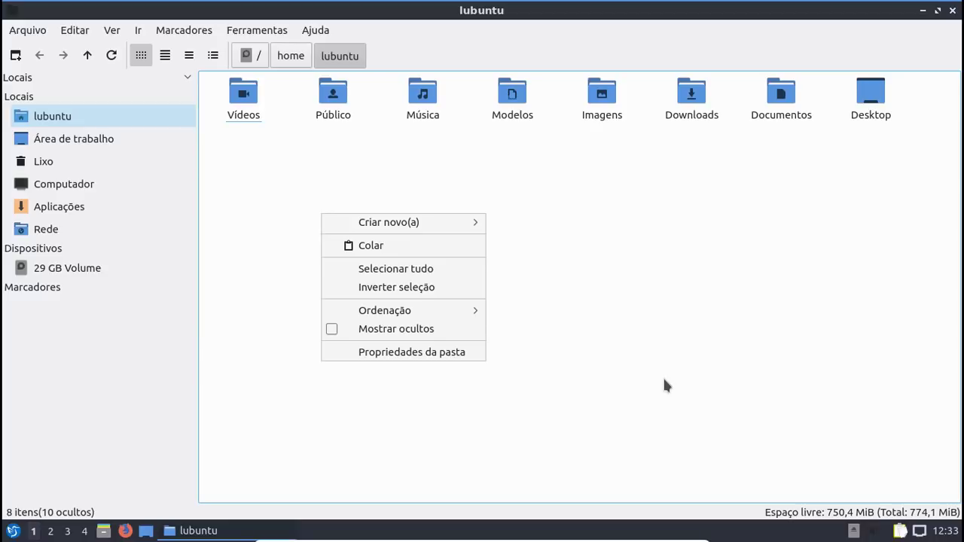
left_click(622, 308)
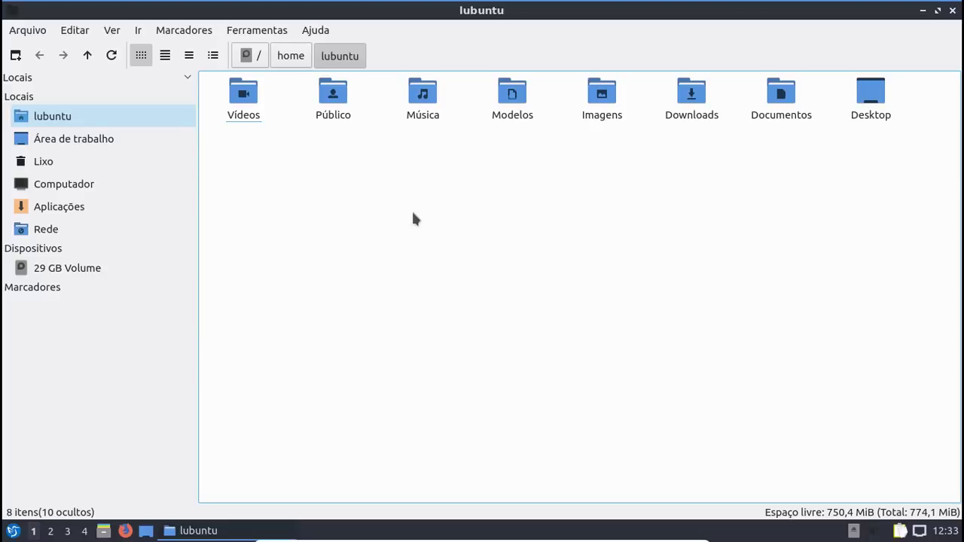
left_click(954, 11)
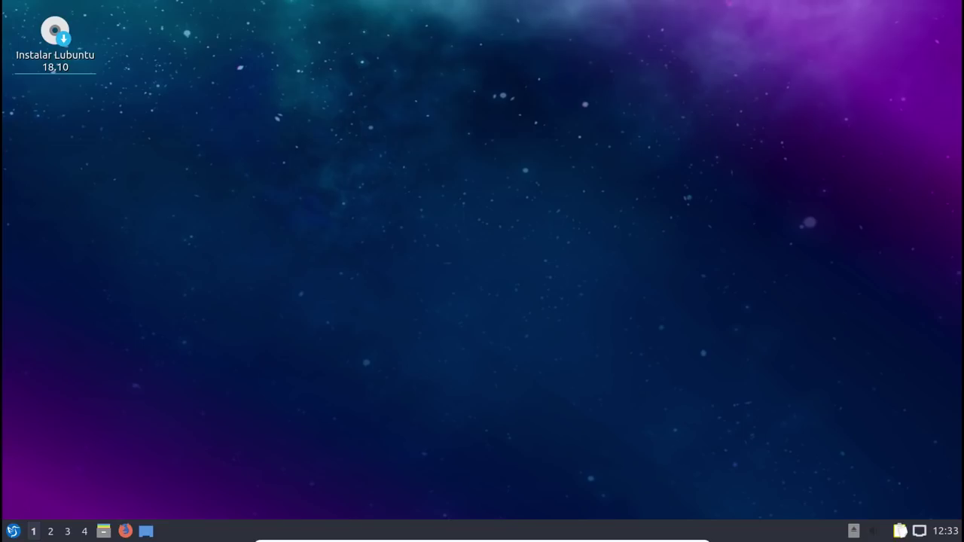
Step: Launch QTerminal from the Sistema section of the start menu
left_click(13, 530)
mouse_move(79, 264)
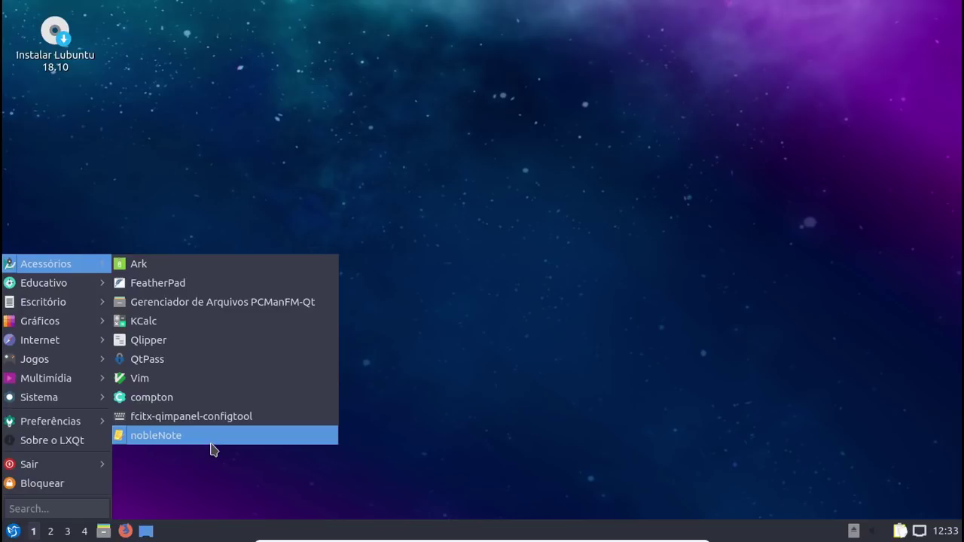
mouse_move(71, 398)
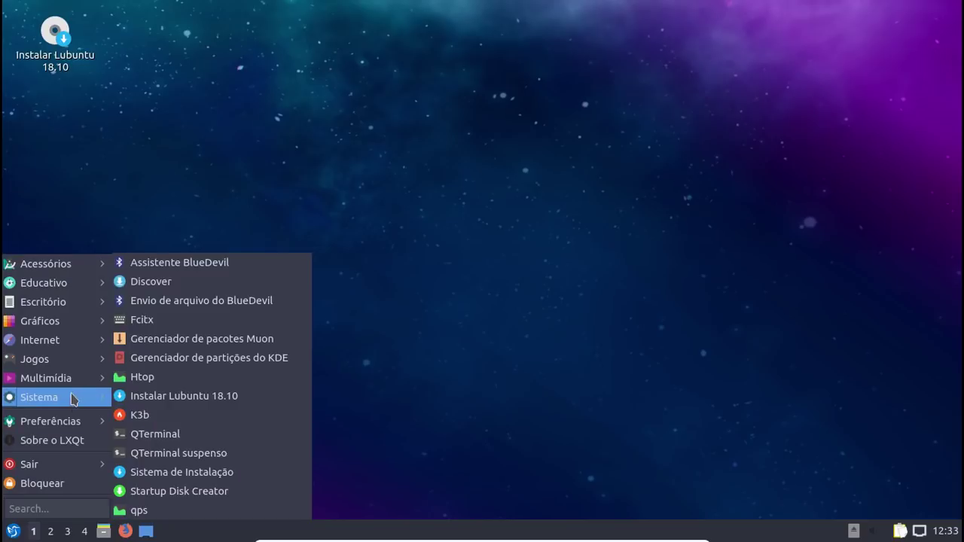
left_click(226, 436)
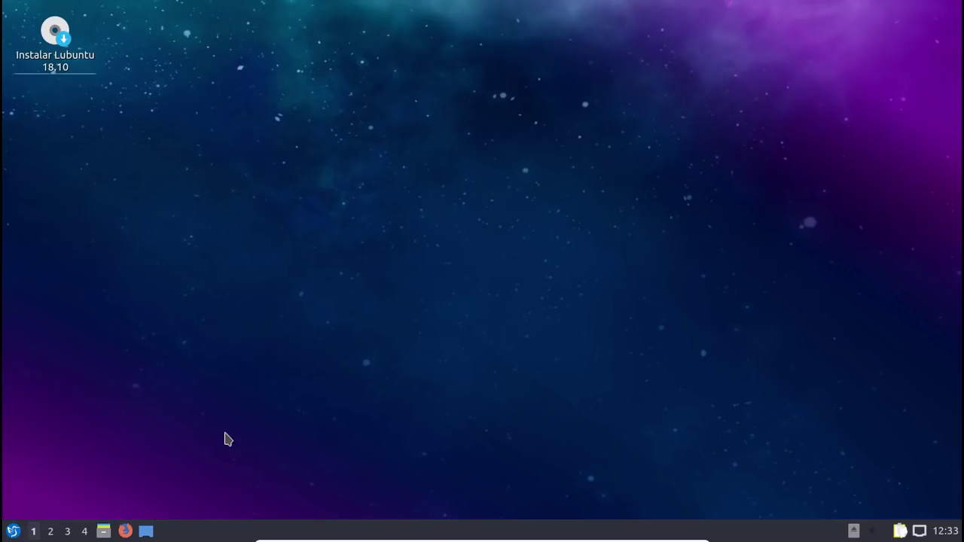
Step: Run free -h and highlight the Mem.: total and used figures (1,5Gi, 281Mi)
type("free -h")
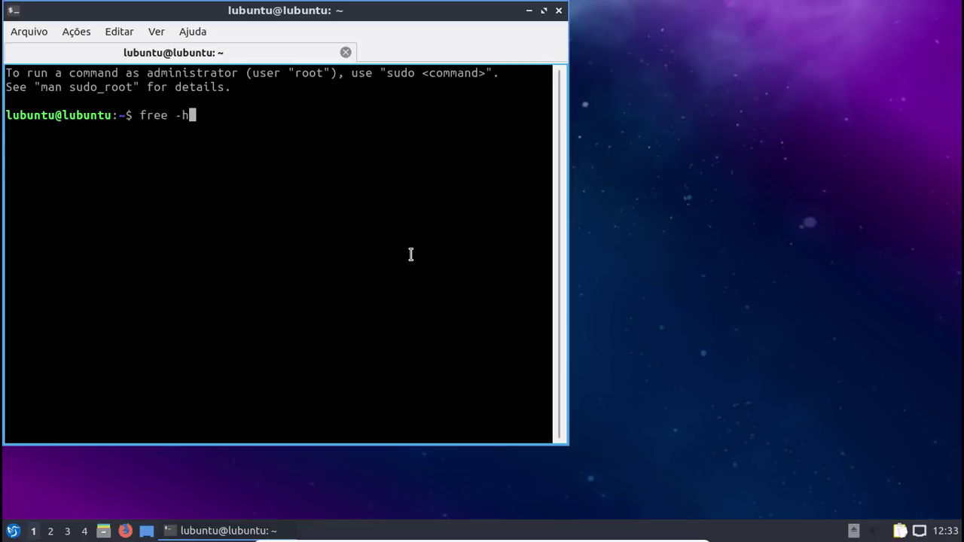
key("Return")
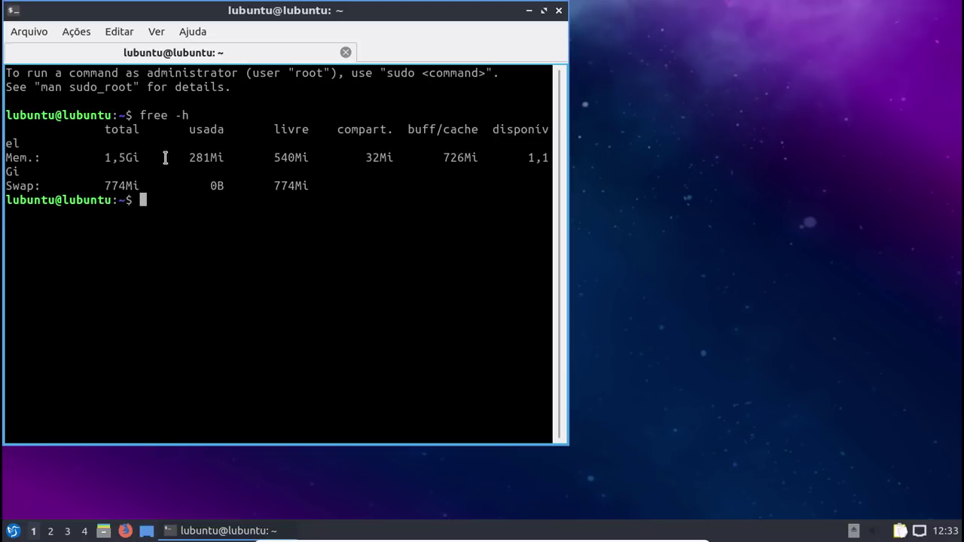
left_click_drag(189, 143, 230, 158)
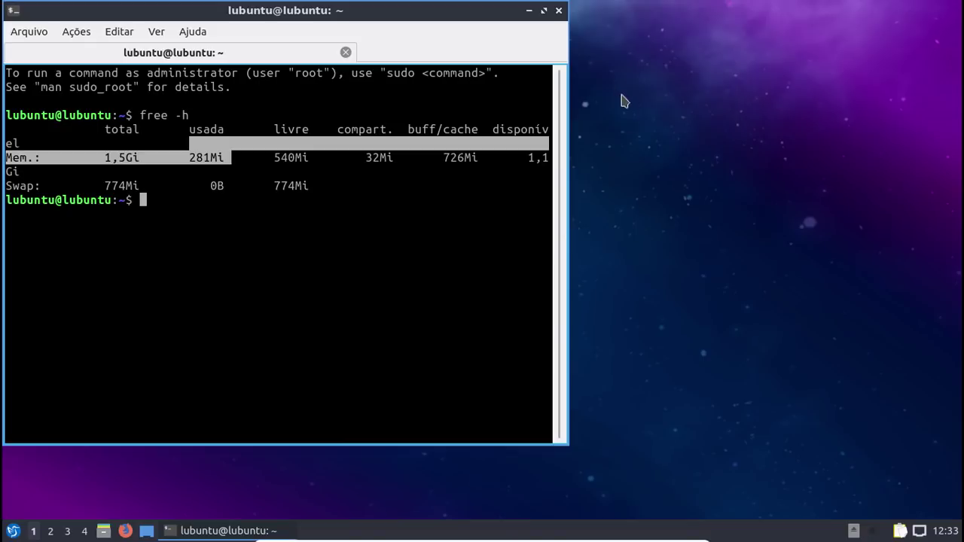
Step: Quit QTerminal and launch Trojitá from Escritório in the start menu
left_click(559, 11)
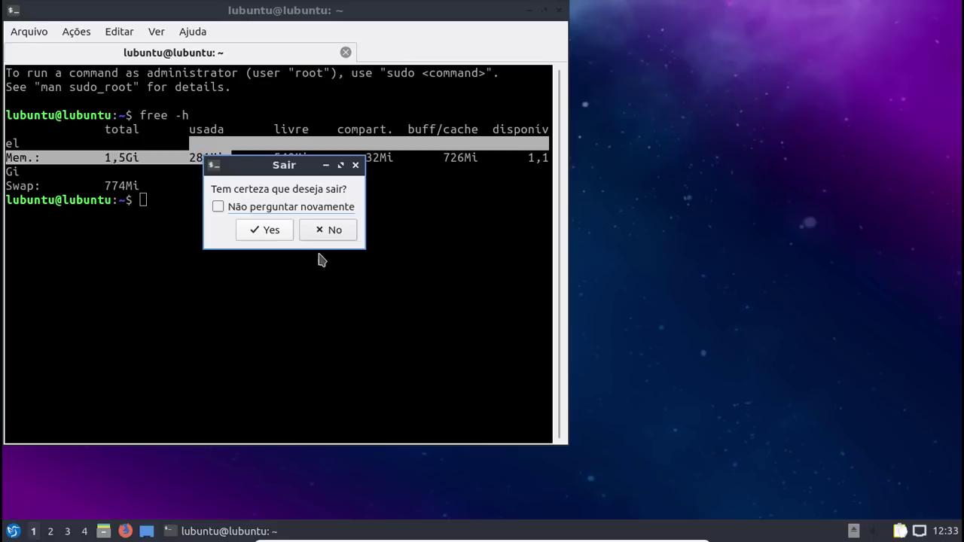
left_click(264, 229)
left_click(4, 531)
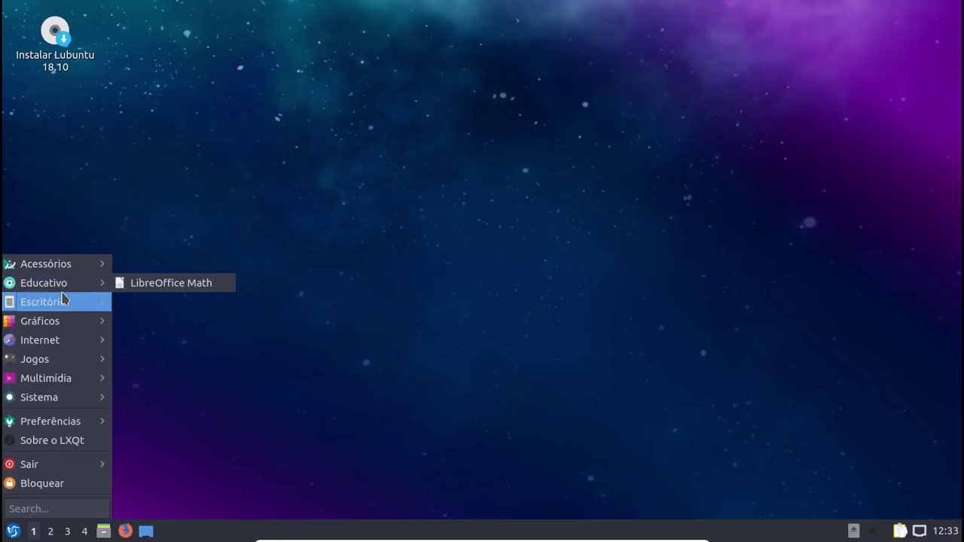
mouse_move(63, 299)
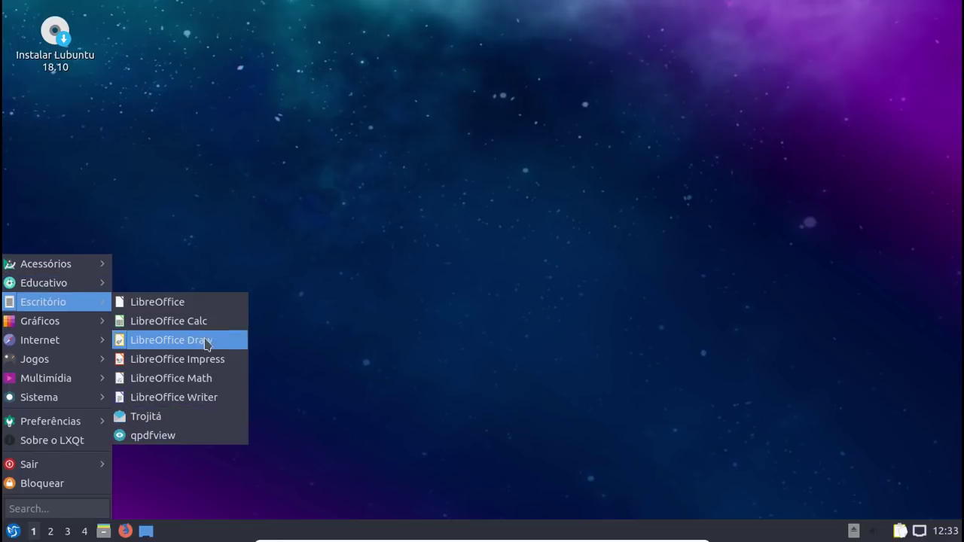
left_click(192, 424)
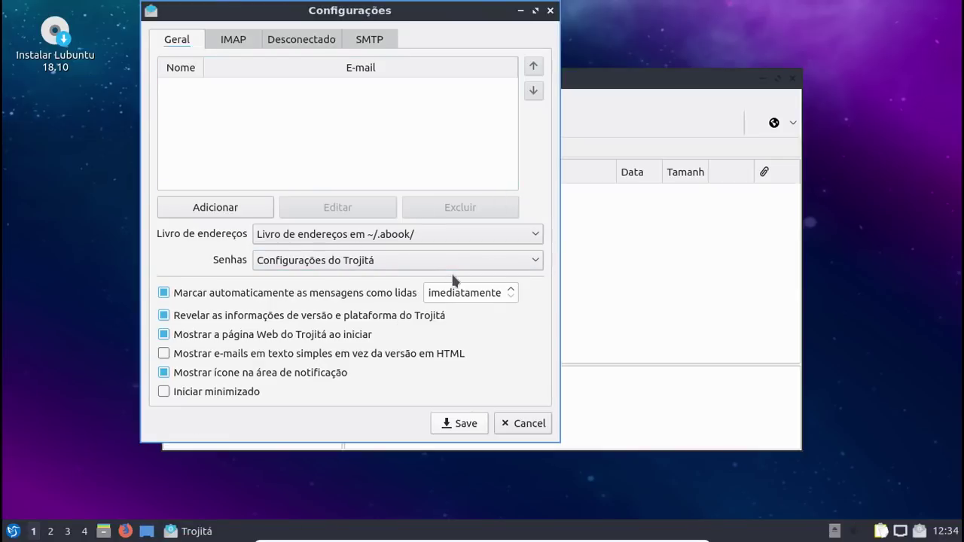
Step: Begin entering the IMAP server address and move the settings dialog to workspace 4
left_click(231, 45)
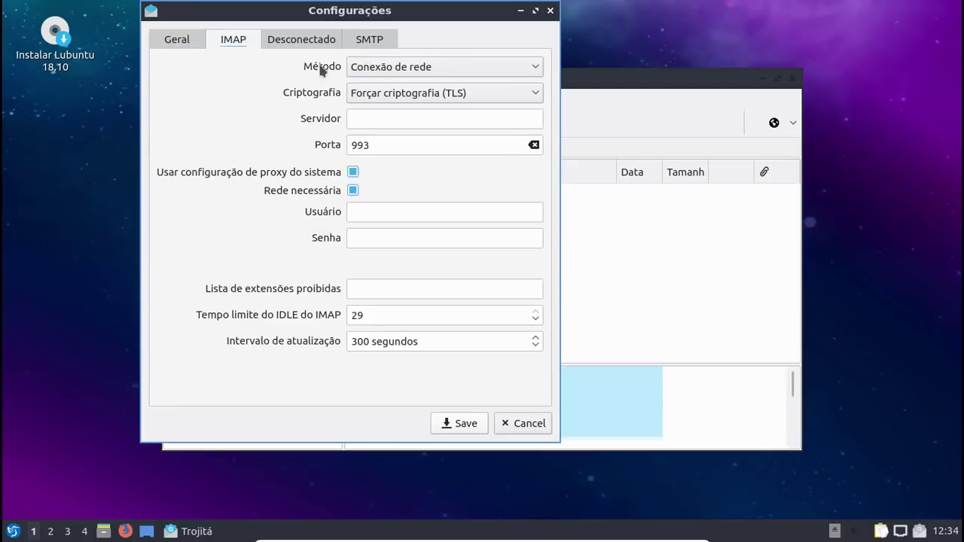
left_click(385, 117)
type("impa")
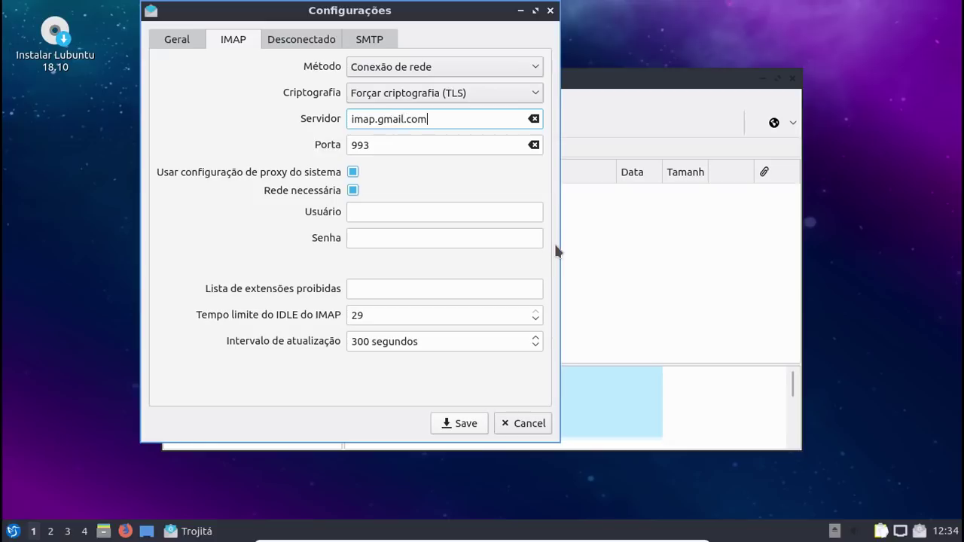
left_click_drag(363, 9, 435, 84)
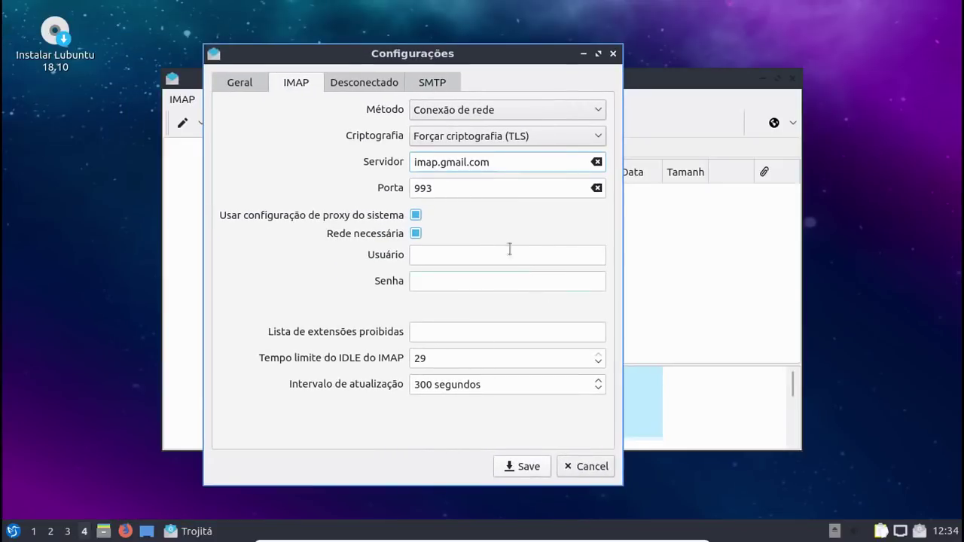
Step: Set the SMTP server to smtp.gmail.com with an encrypted connection
left_click(379, 84)
left_click(451, 85)
left_click(467, 168)
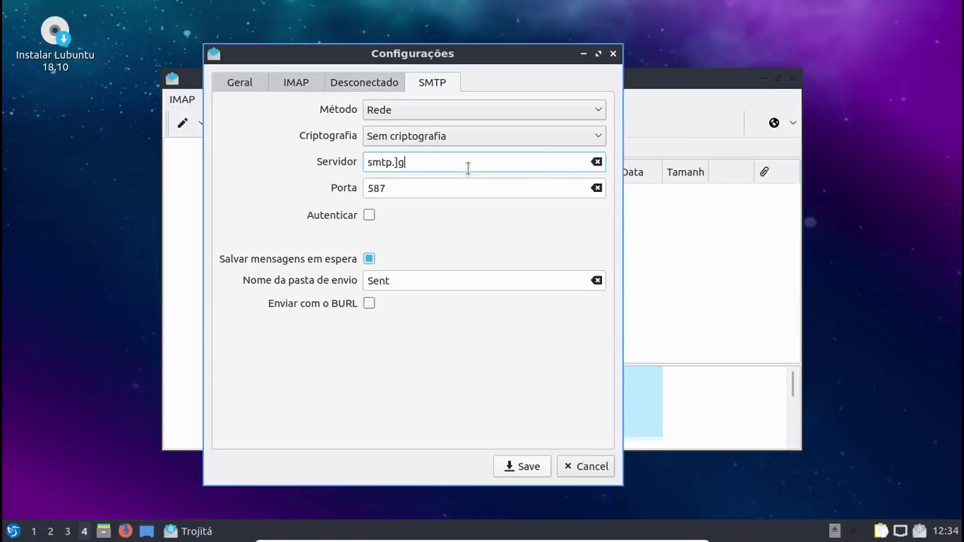
type("smtp.gmail.com")
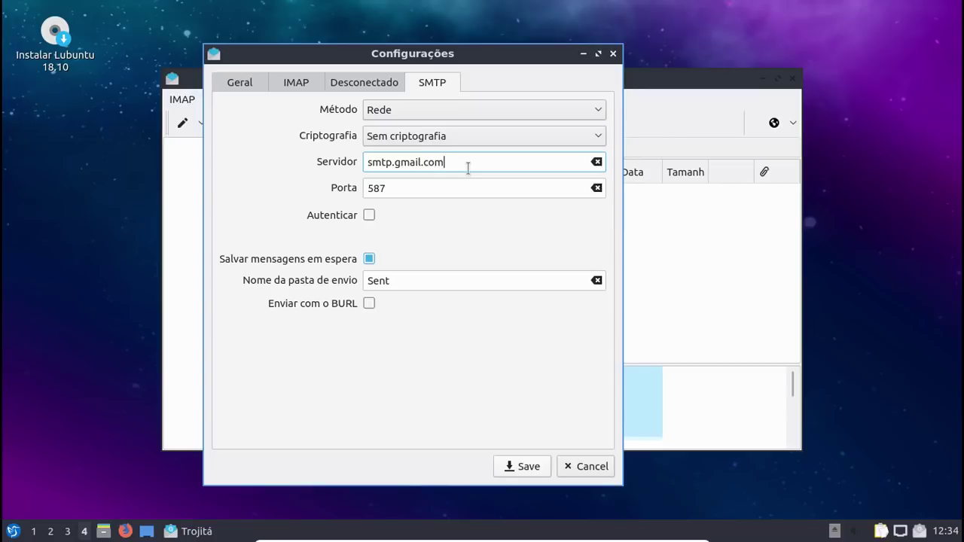
left_click(497, 140)
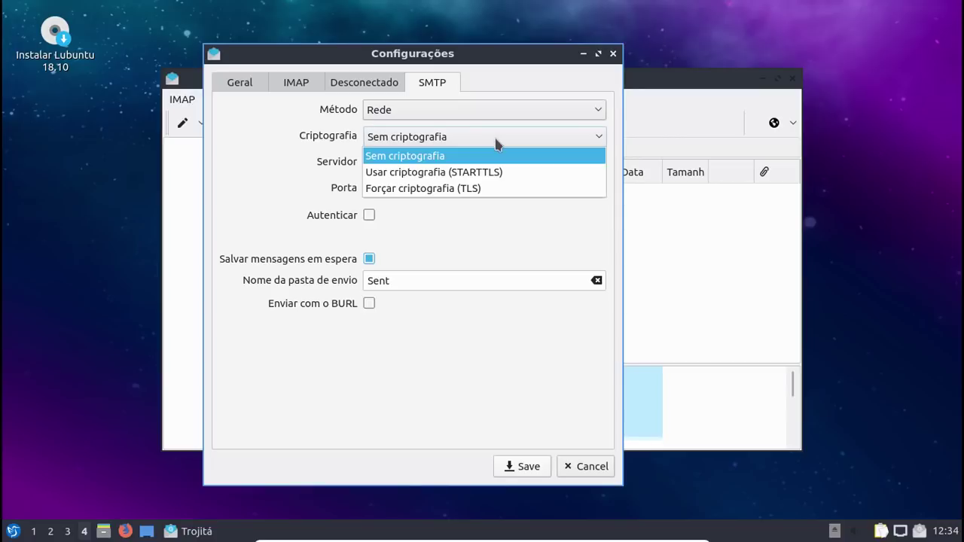
left_click(482, 188)
Step: Enter the Gmail IMAP username, replace the account password, and save the settings
left_click(294, 83)
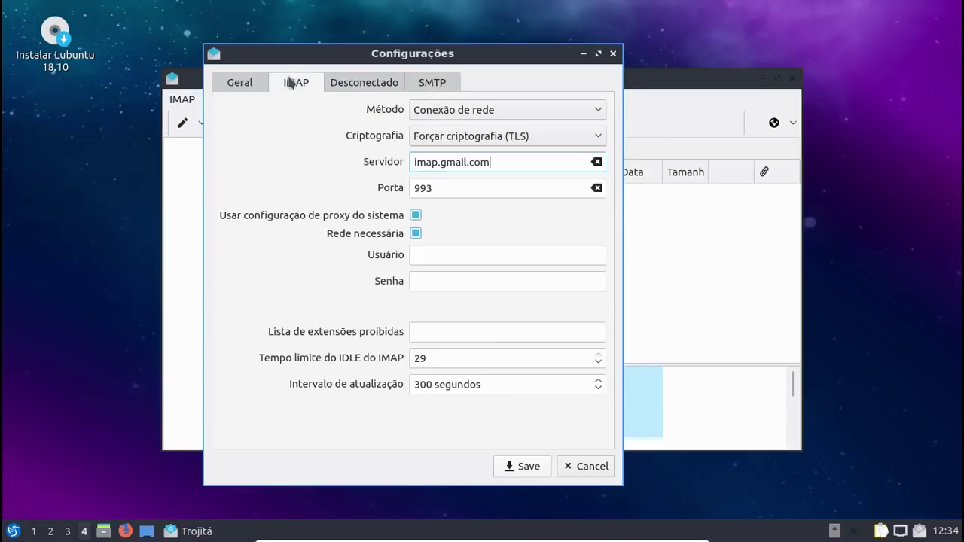
left_click(424, 256)
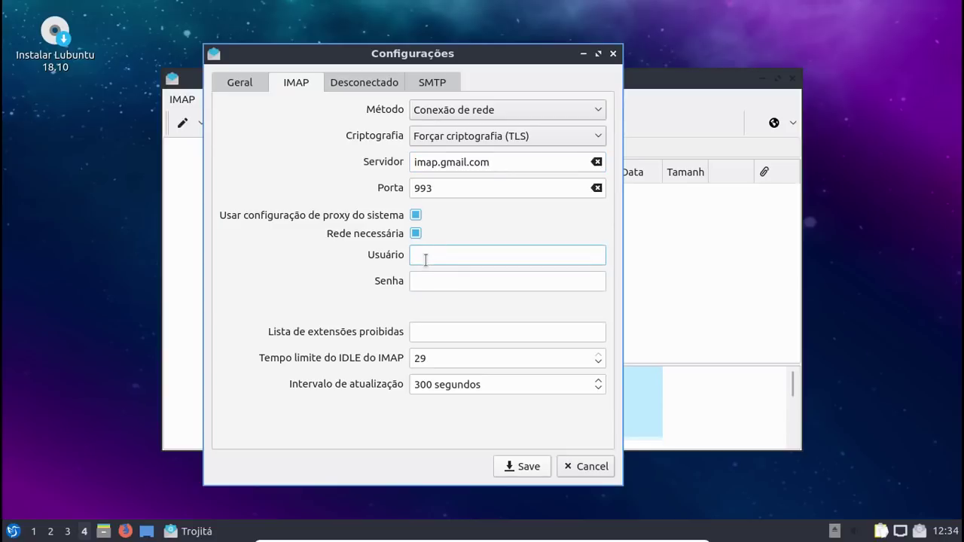
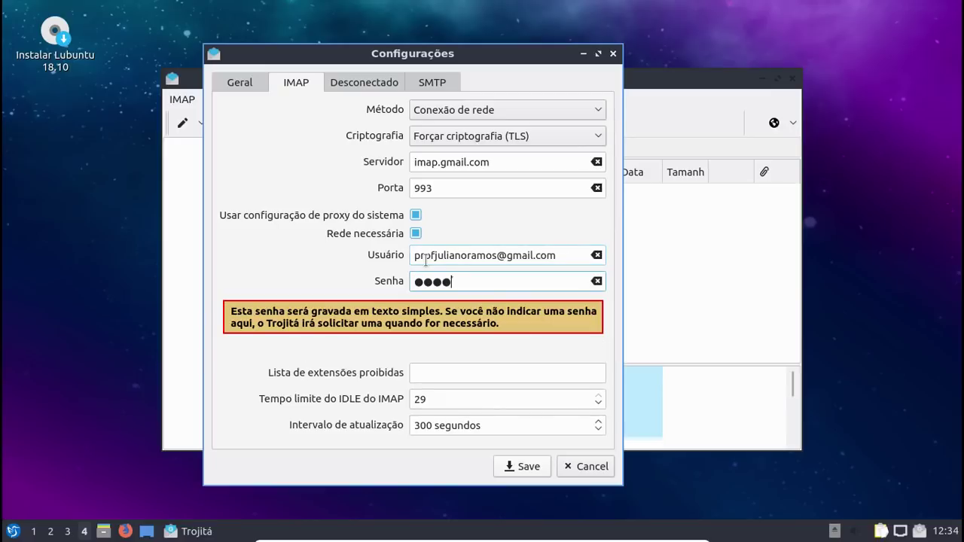
key("BackSpace")
key("BackSpace")
key("BackSpace")
key("BackSpace")
key("Return")
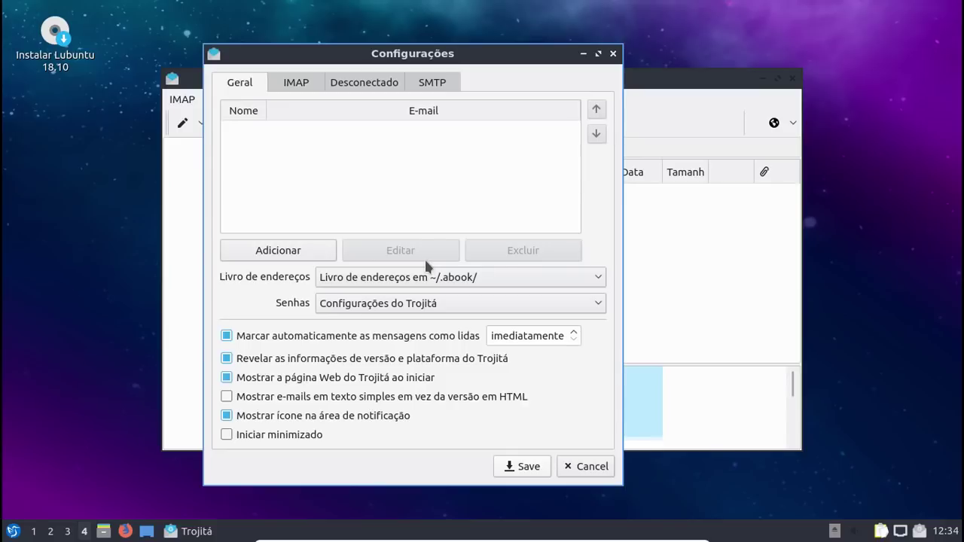
left_click(530, 467)
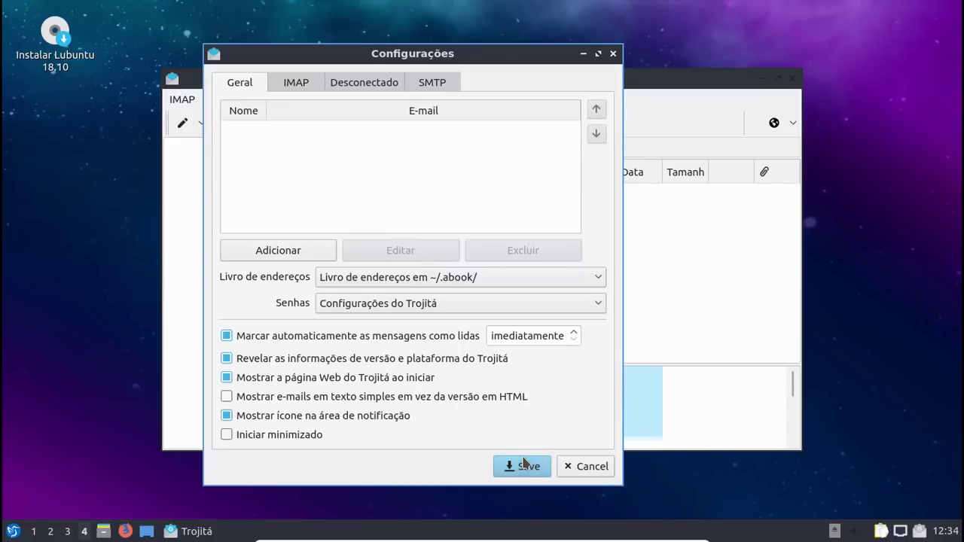
Step: Create a new identity with the account holder's real name, e-mail and signature, then save
left_click(290, 256)
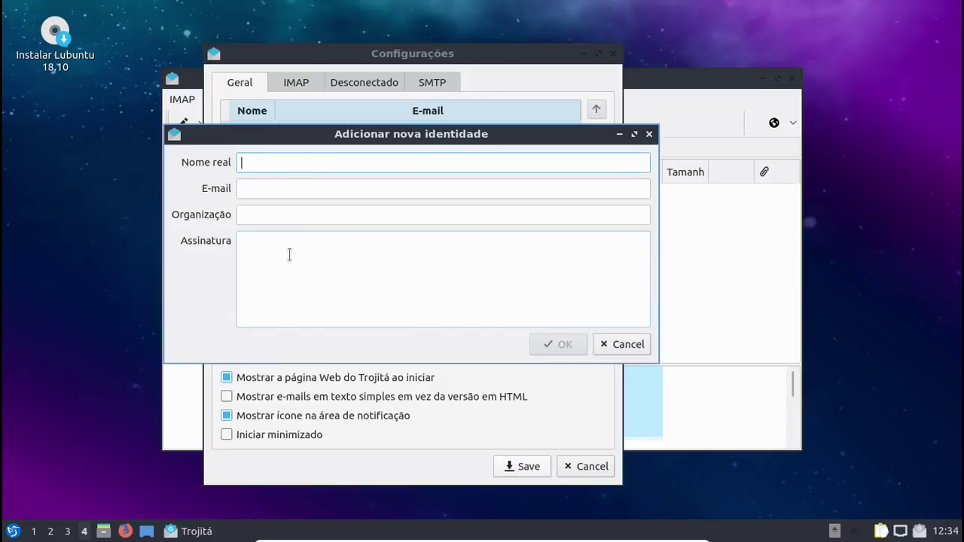
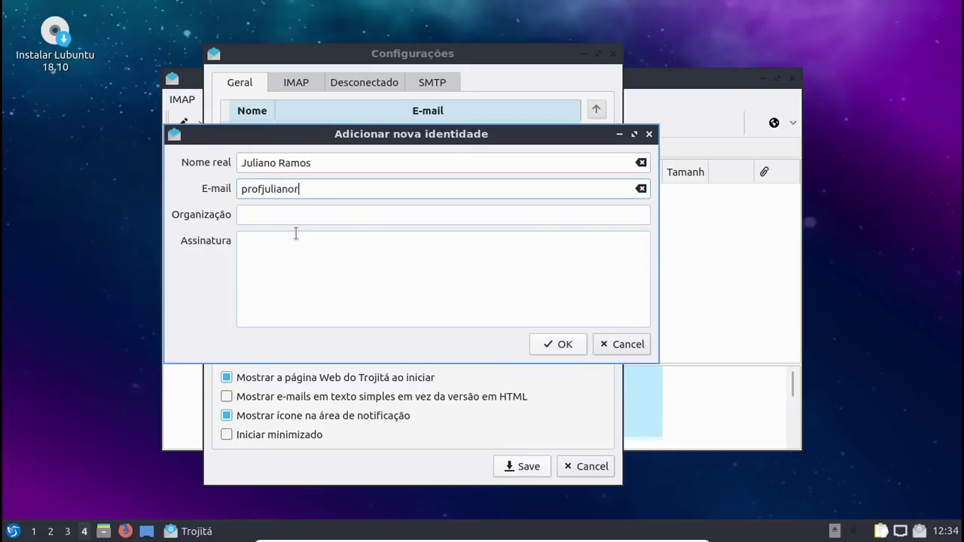
key("Tab")
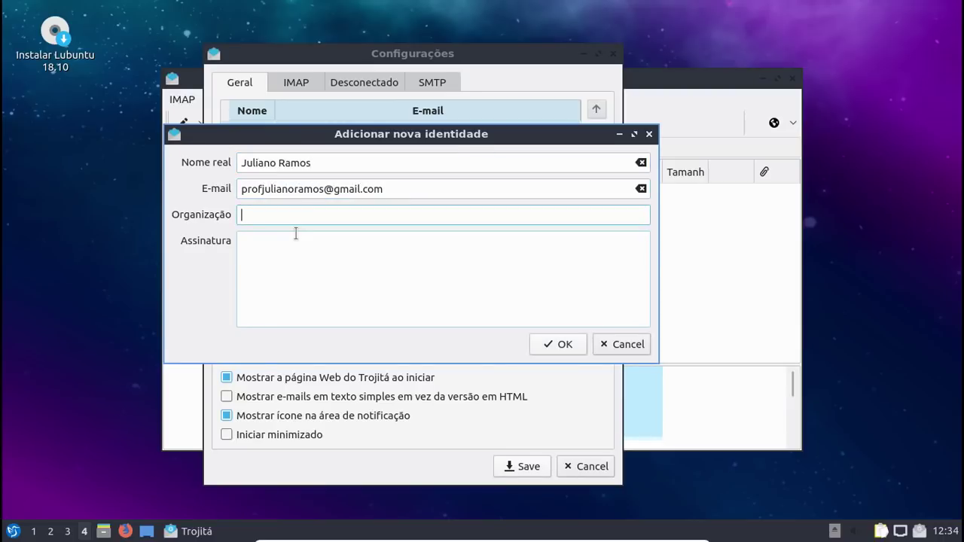
key("Tab")
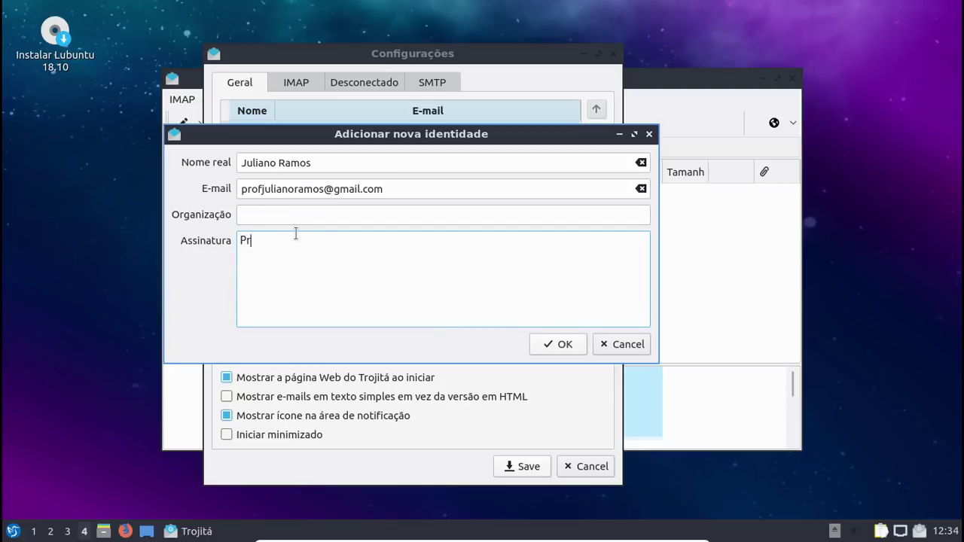
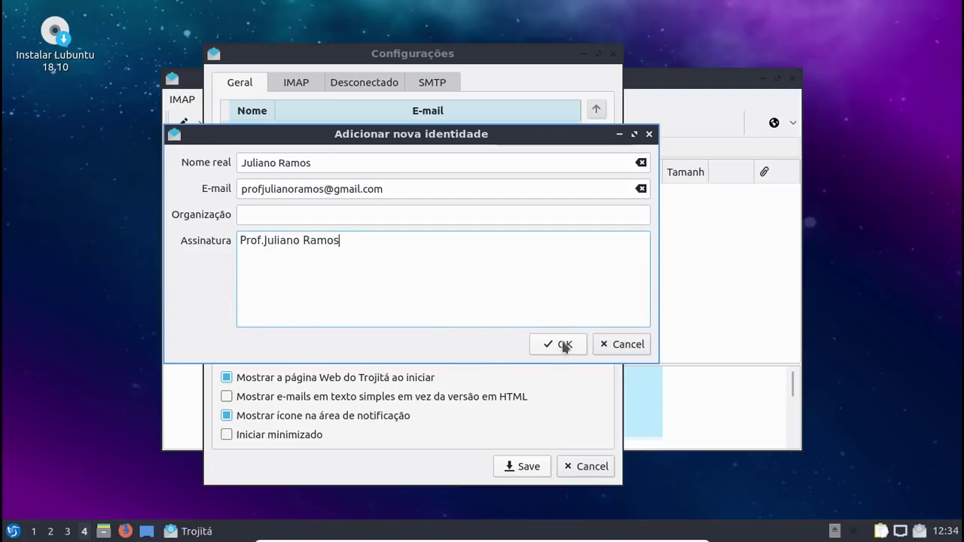
left_click(564, 343)
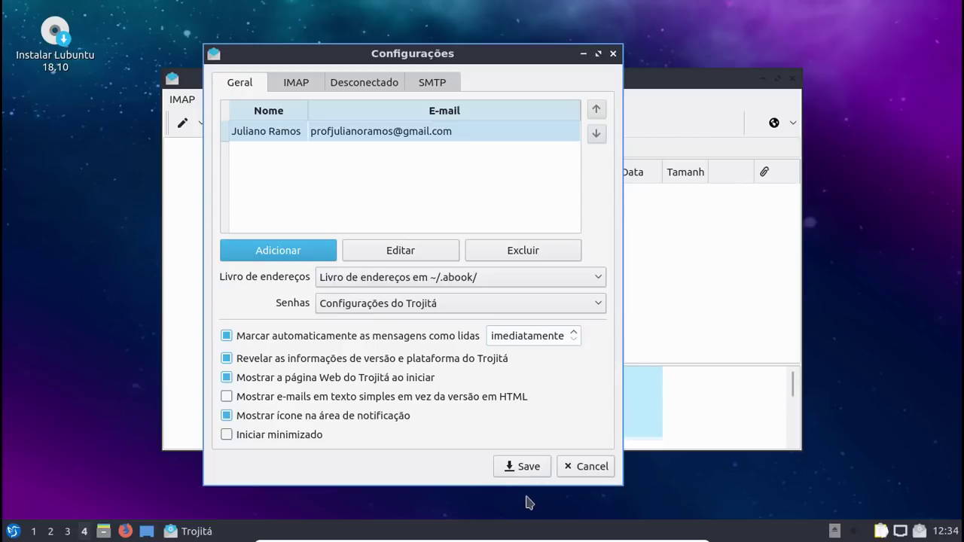
left_click(522, 466)
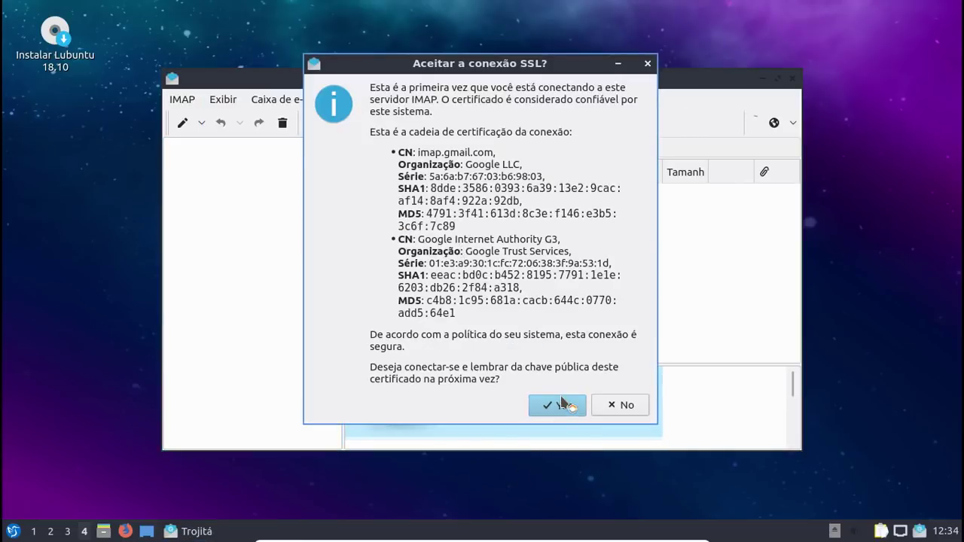
Step: Trust the Gmail SSL certificate, load the INBOX, and hide Trojitá to the notification area
left_click(562, 404)
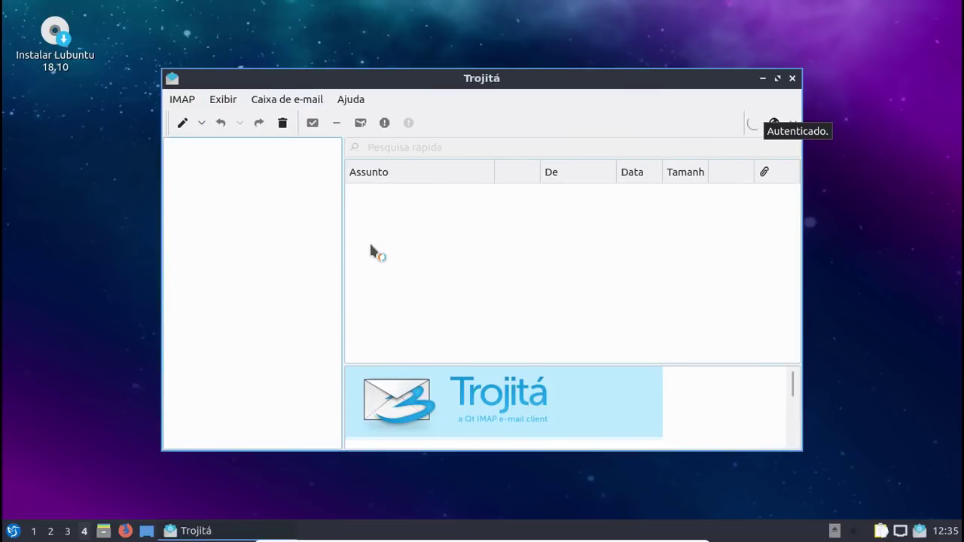
left_click(258, 149)
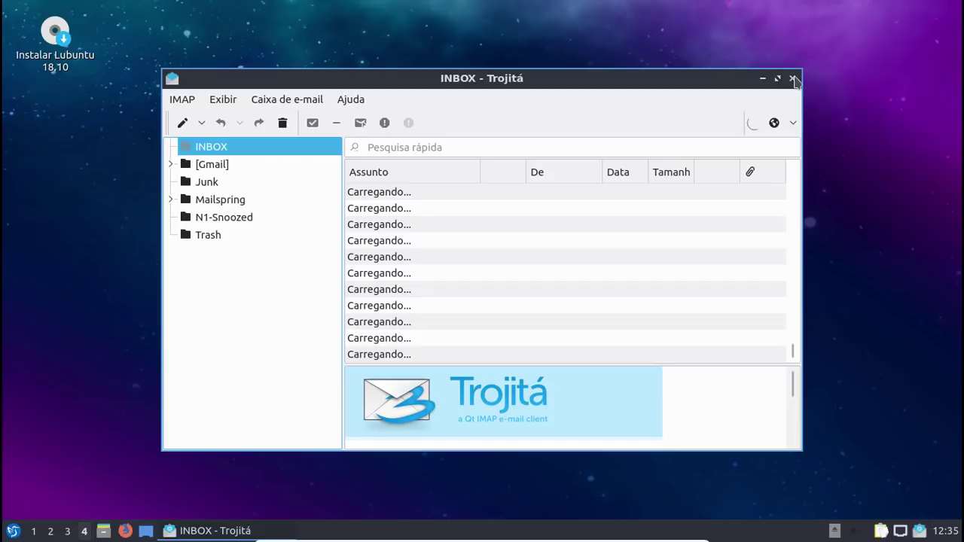
left_click(792, 78)
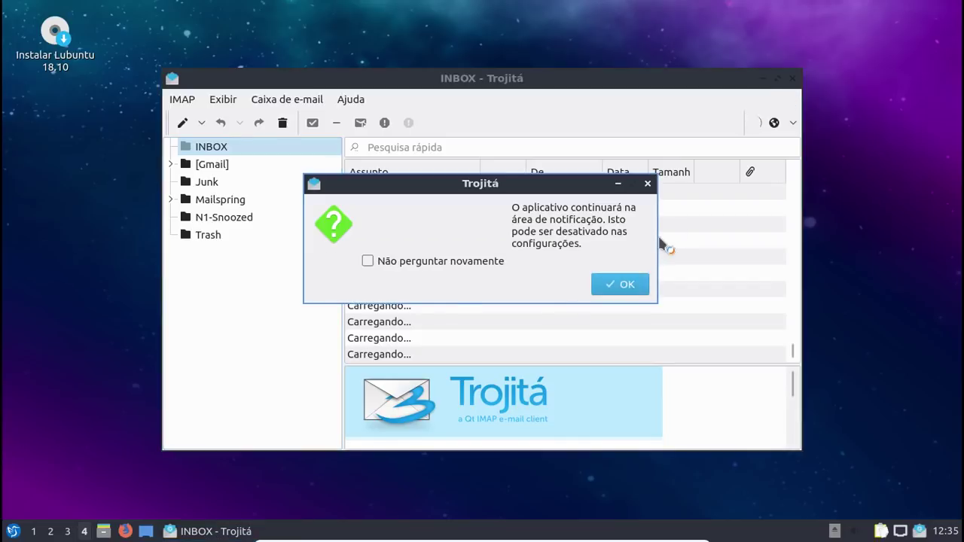
left_click(622, 283)
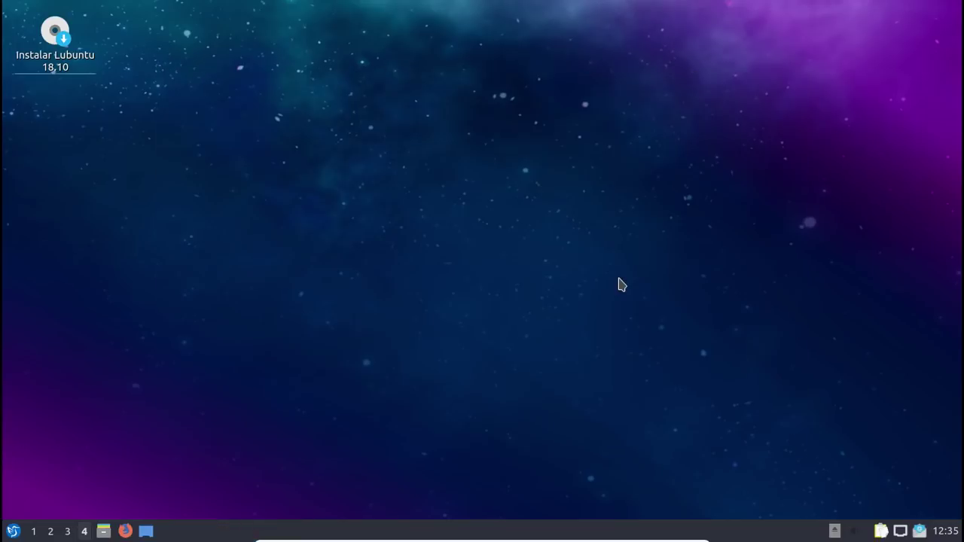
Step: Restore the Trojitá window from the tray and hide it there again
left_click(919, 531)
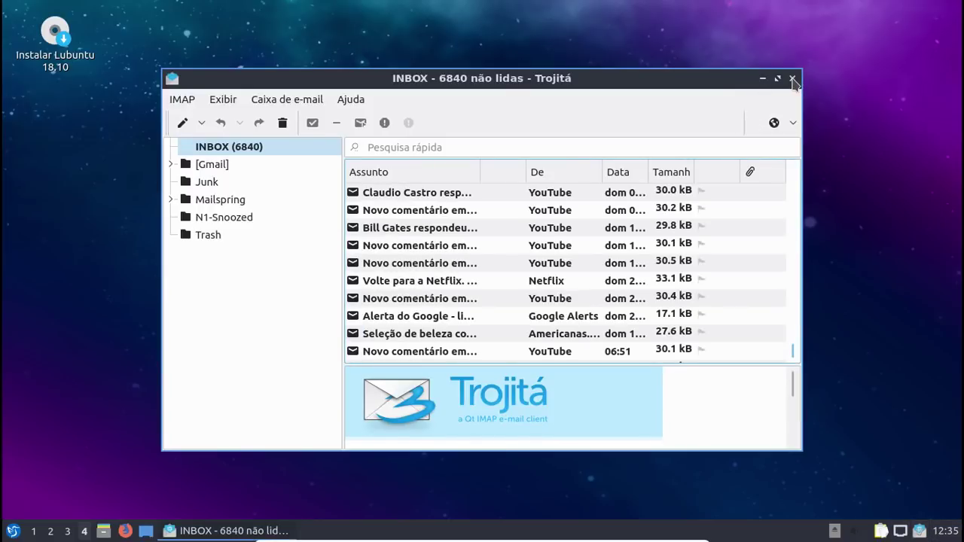
left_click(793, 78)
left_click(611, 284)
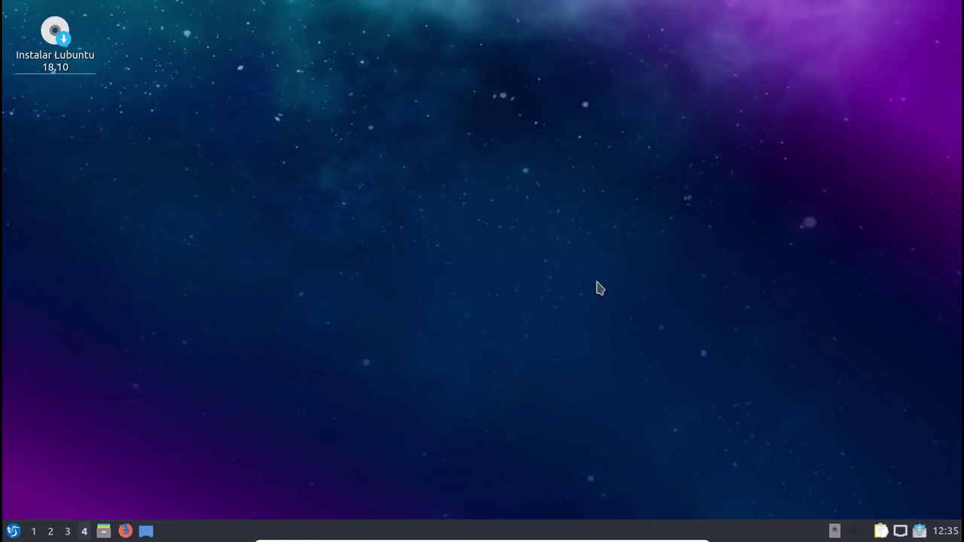
Step: Quit Trojitá via its tray icon's Sair, then reach Preferências › LXQt settings in the menu
right_click(919, 530)
left_click(933, 510)
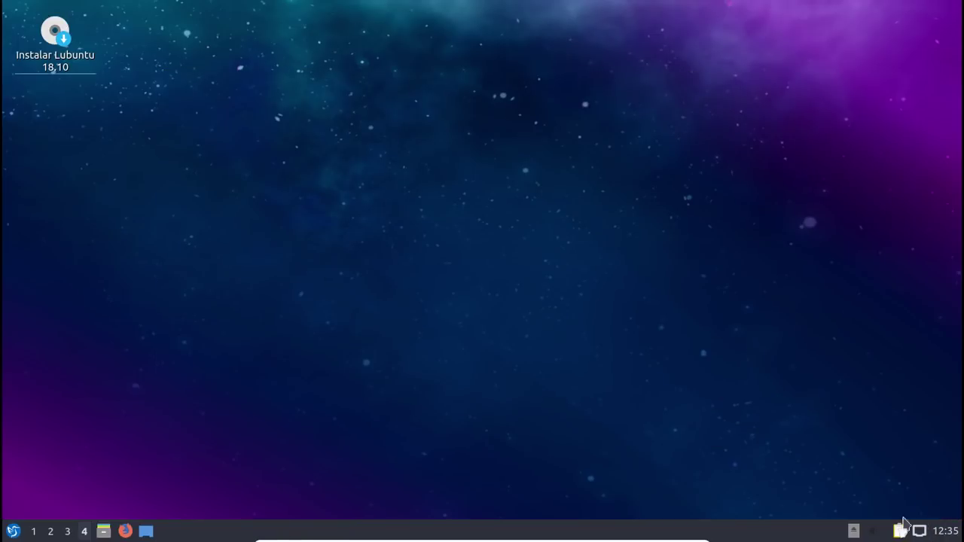
left_click(13, 531)
mouse_move(70, 265)
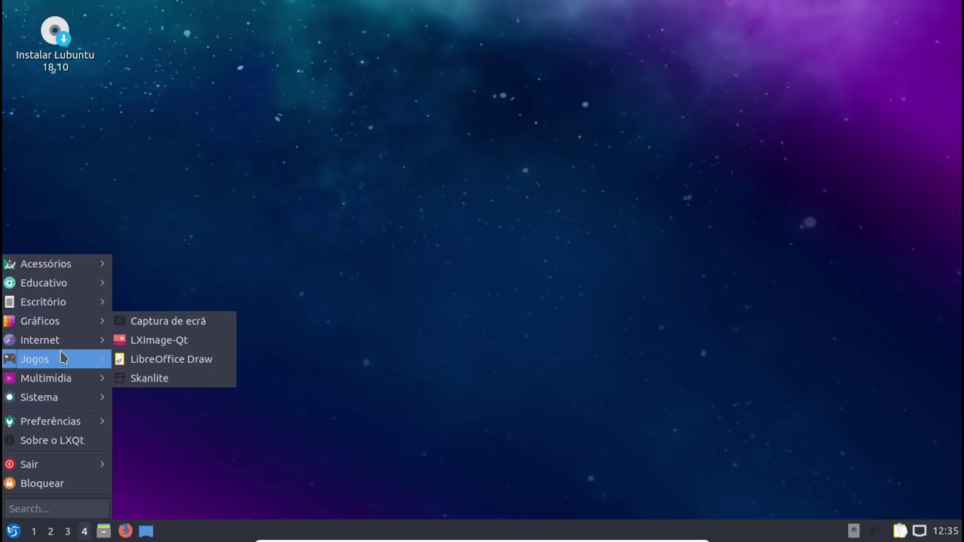
mouse_move(67, 341)
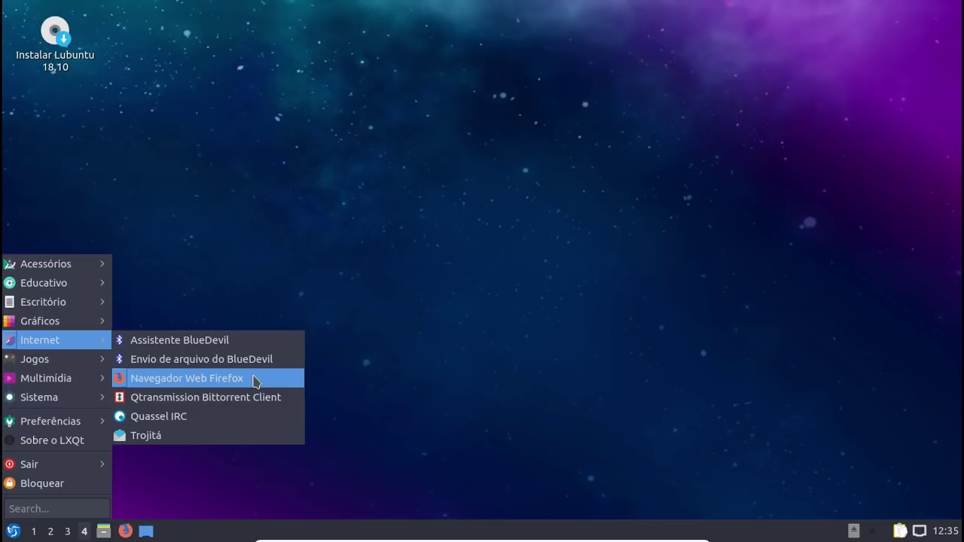
mouse_move(67, 359)
mouse_move(67, 381)
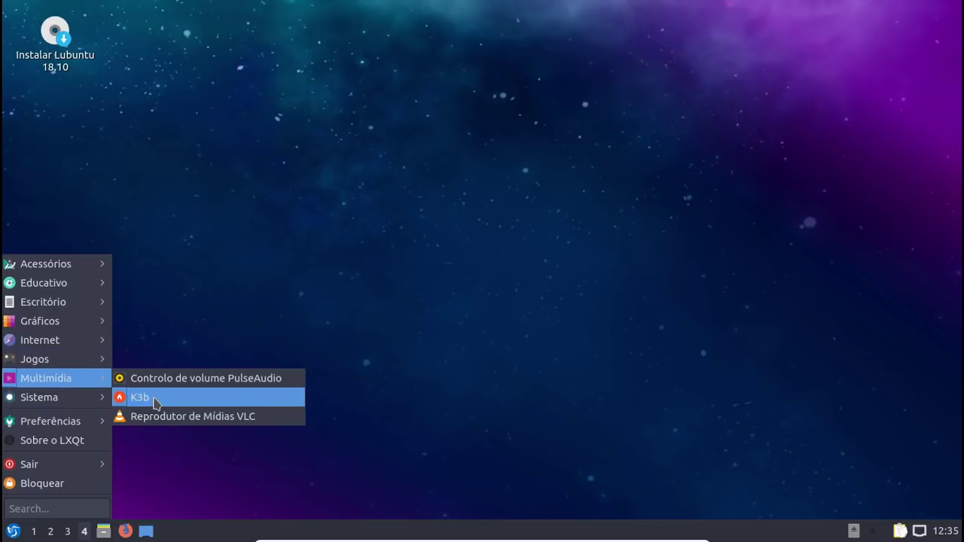
mouse_move(82, 398)
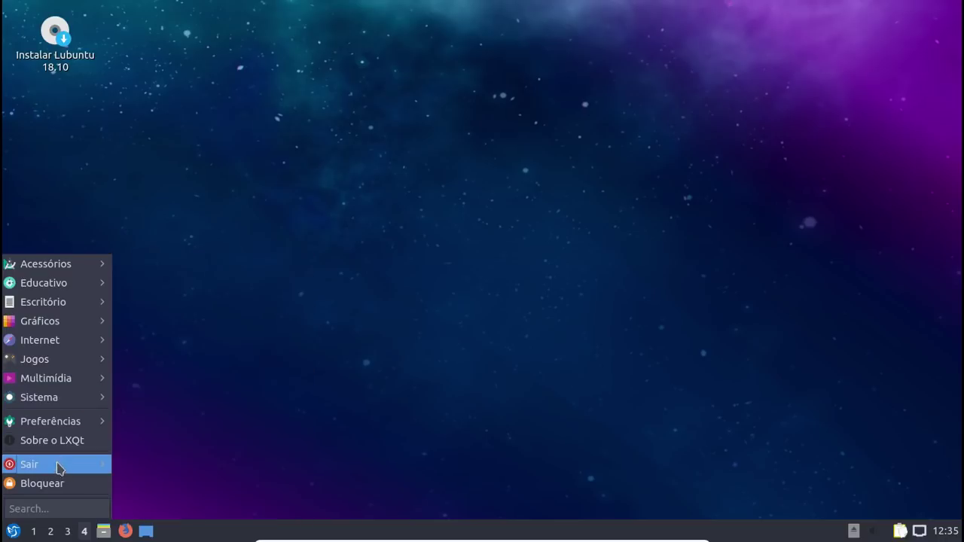
mouse_move(62, 464)
mouse_move(64, 424)
mouse_move(261, 417)
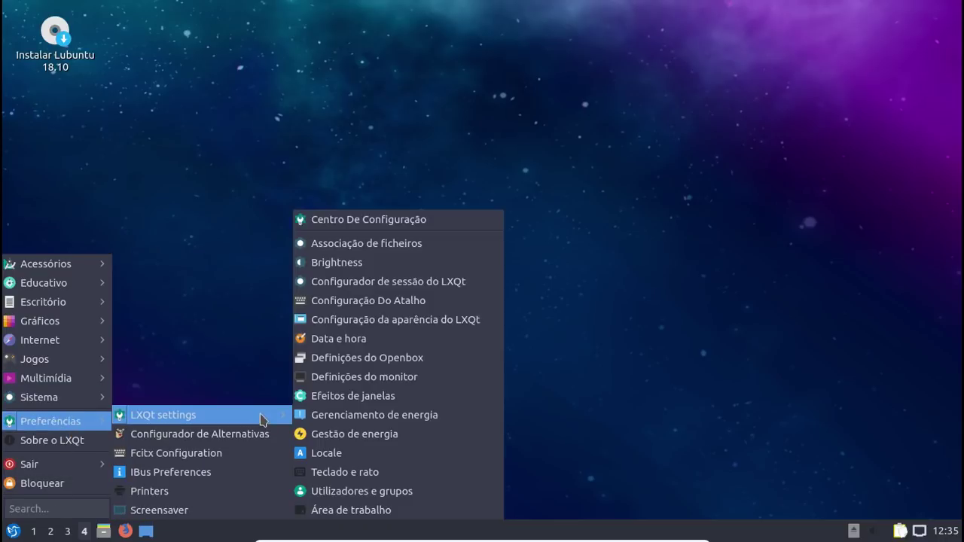
Step: Open Centro De Configuração maximized and go to the LXQt appearance settings
left_click(464, 228)
left_click(703, 116)
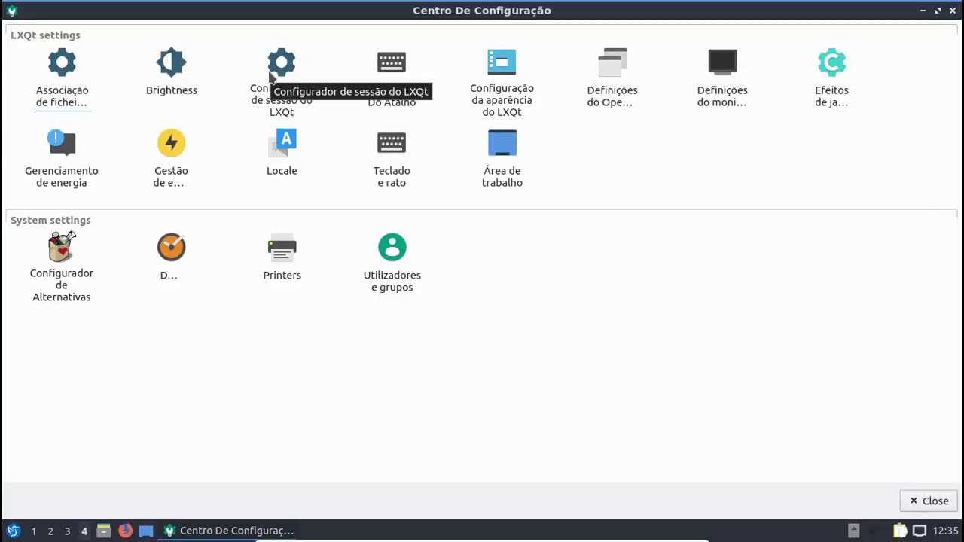
left_click(515, 106)
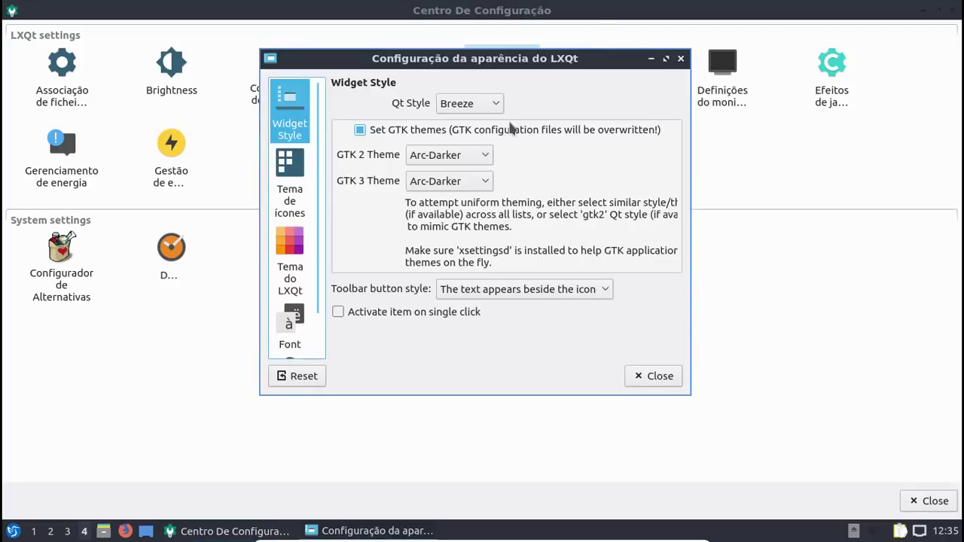
Step: Try the Windows and Fusion Qt styles, settle on Breeze, and enable 'Set GTK themes'
left_click(468, 105)
left_click(460, 139)
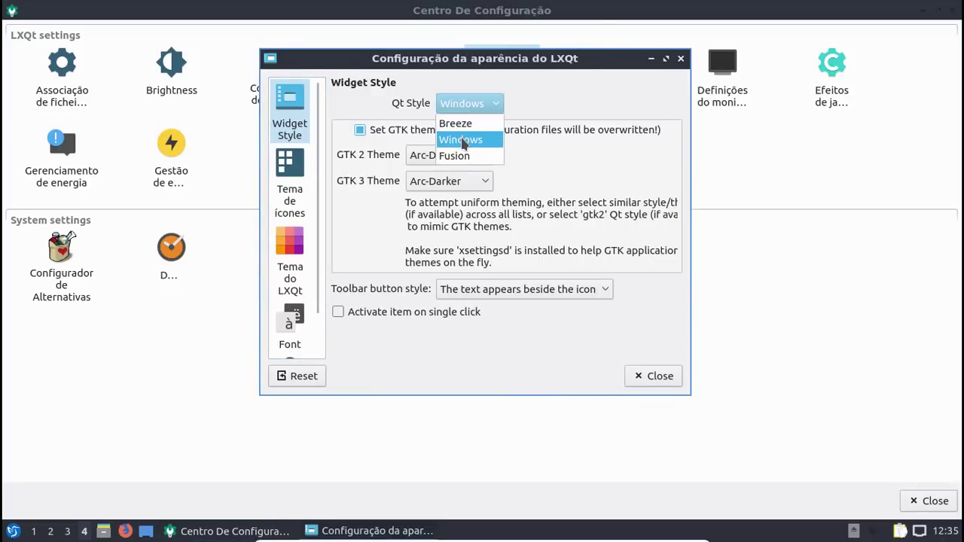
left_click(473, 105)
left_click(473, 118)
left_click(471, 102)
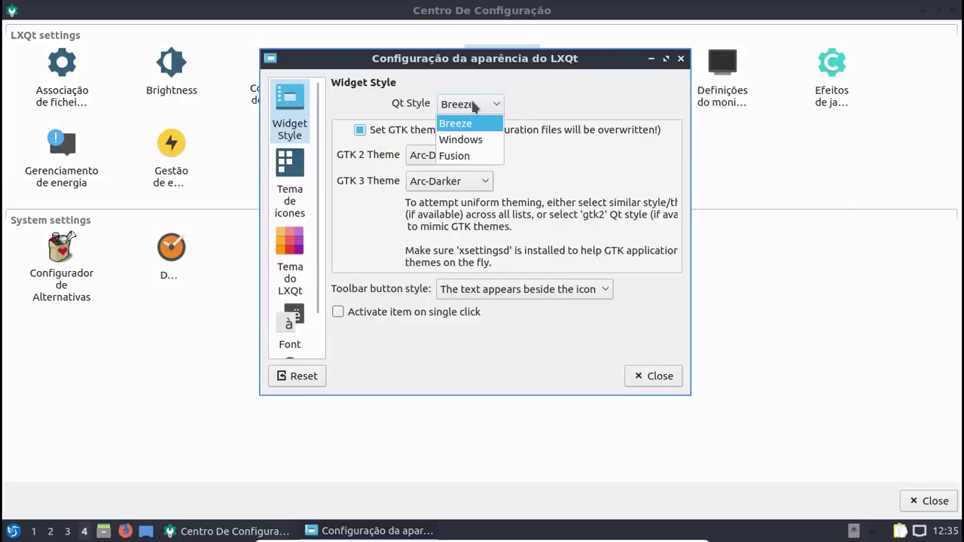
left_click(469, 153)
left_click(467, 102)
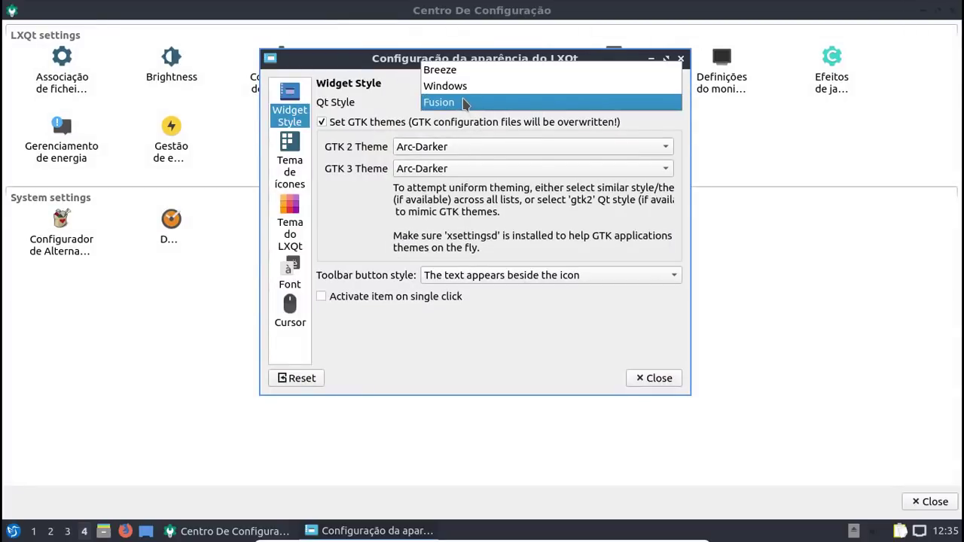
left_click(461, 70)
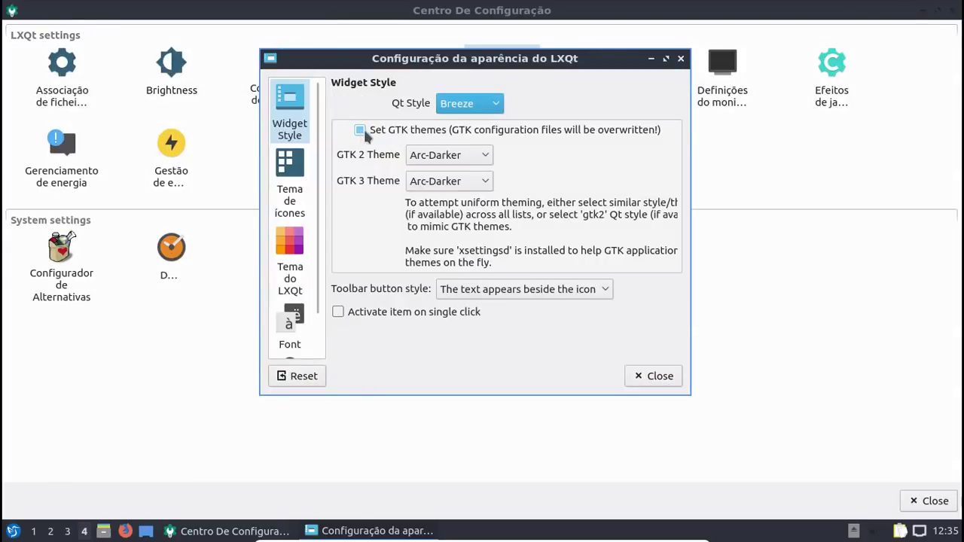
left_click(497, 134)
Step: Check the GTK 2 theme list without changing it, then show the Tema de ícones page
left_click(440, 156)
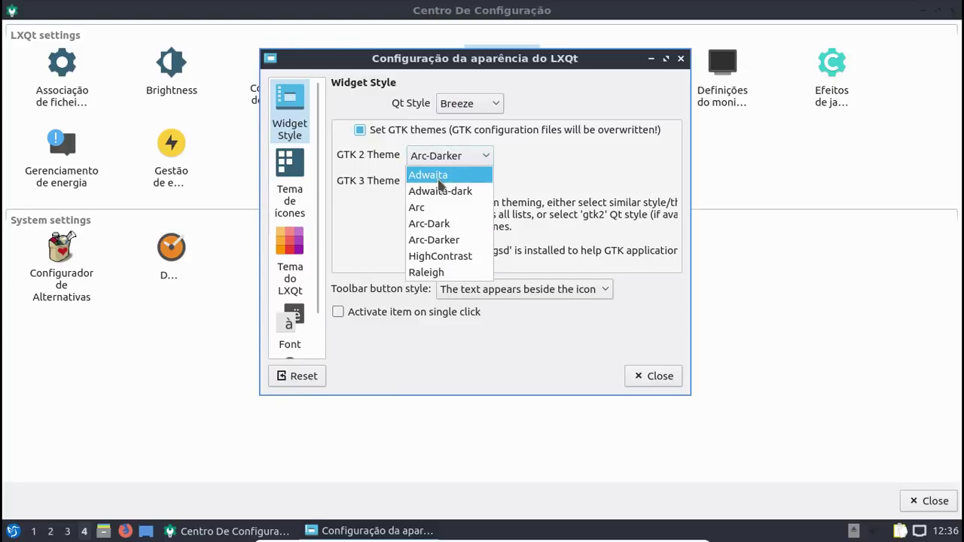
left_click(584, 201)
left_click(289, 188)
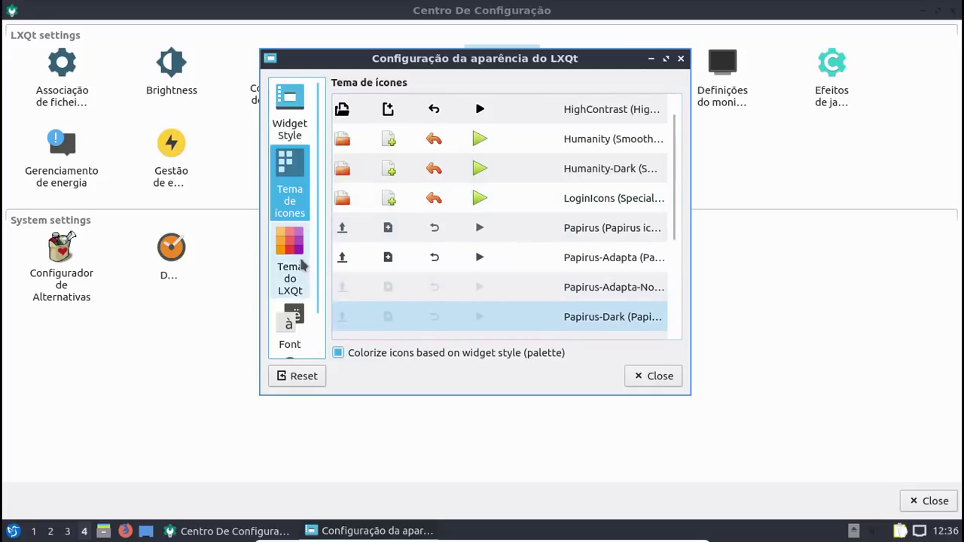
Step: Apply the Ambiance LXQt theme and check how the application menu looks
left_click(300, 264)
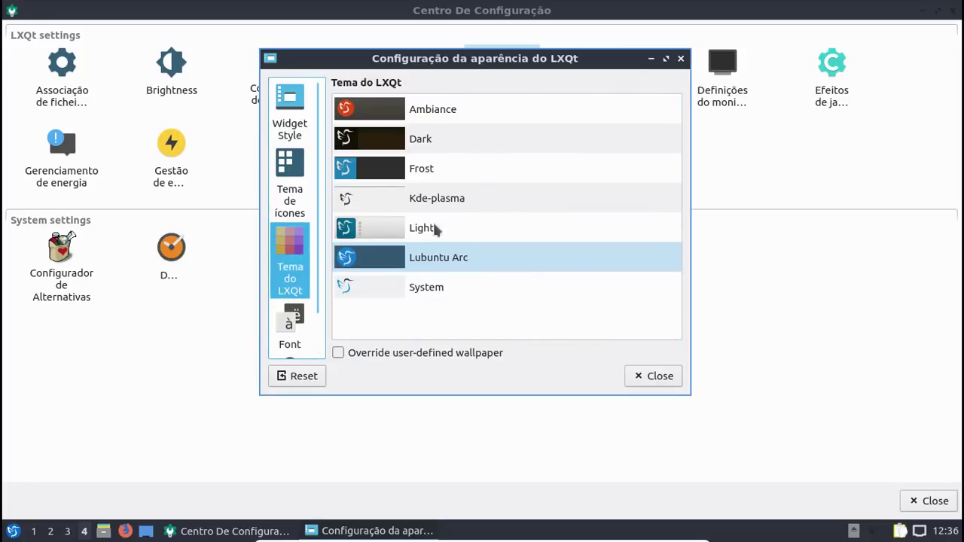
left_click(463, 111)
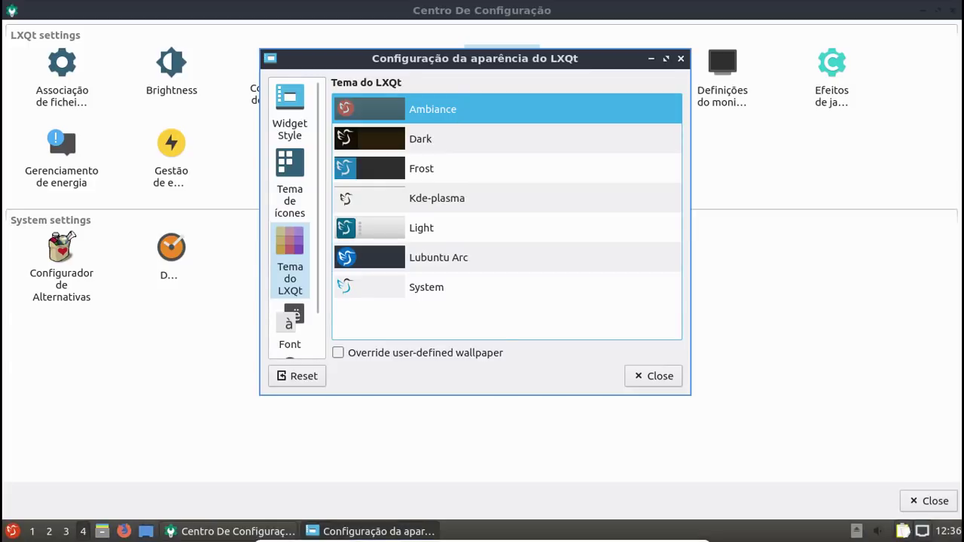
left_click(32, 531)
left_click(13, 531)
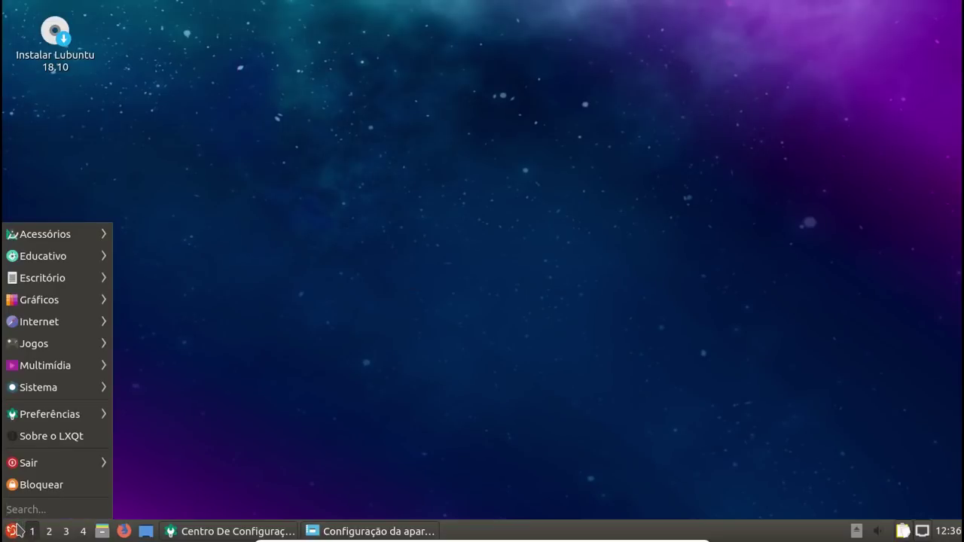
left_click(381, 531)
Step: Preview the Dark, Frost and Kde-plasma LXQt themes, then go back to Ambiance
left_click(462, 136)
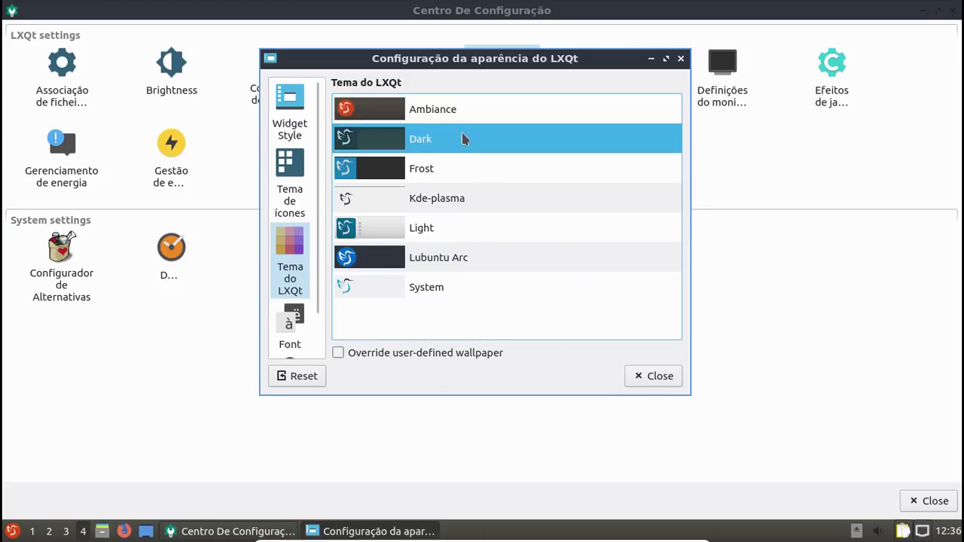
left_click(447, 171)
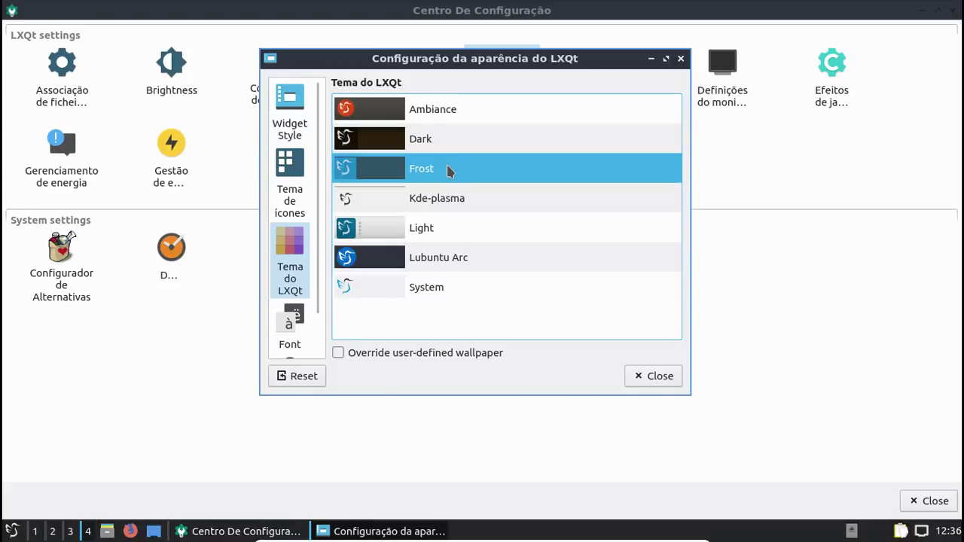
left_click(455, 201)
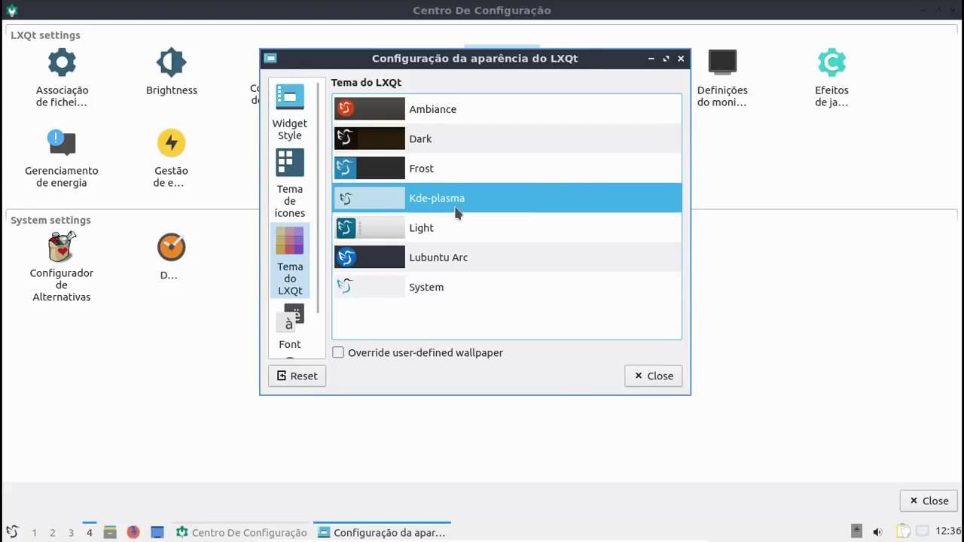
left_click(437, 113)
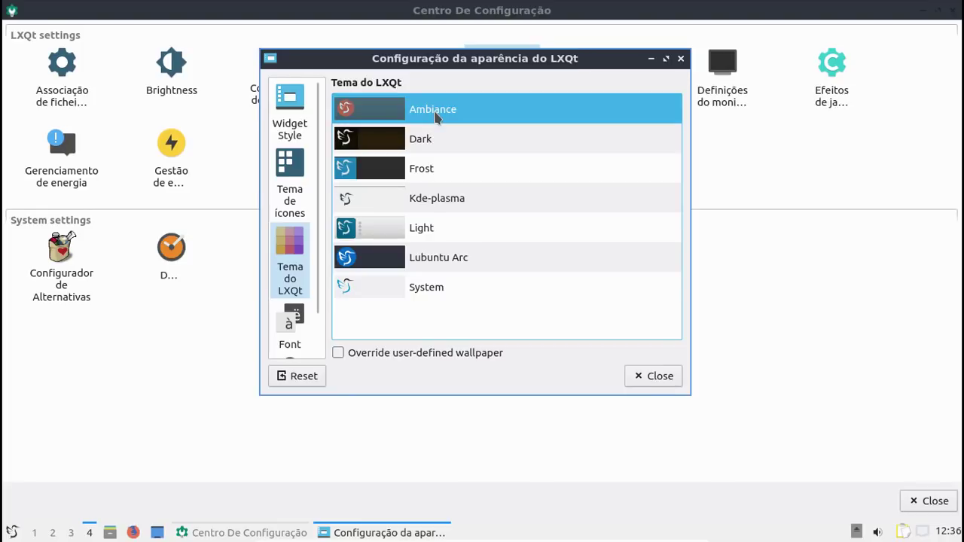
left_click(33, 533)
left_click(14, 533)
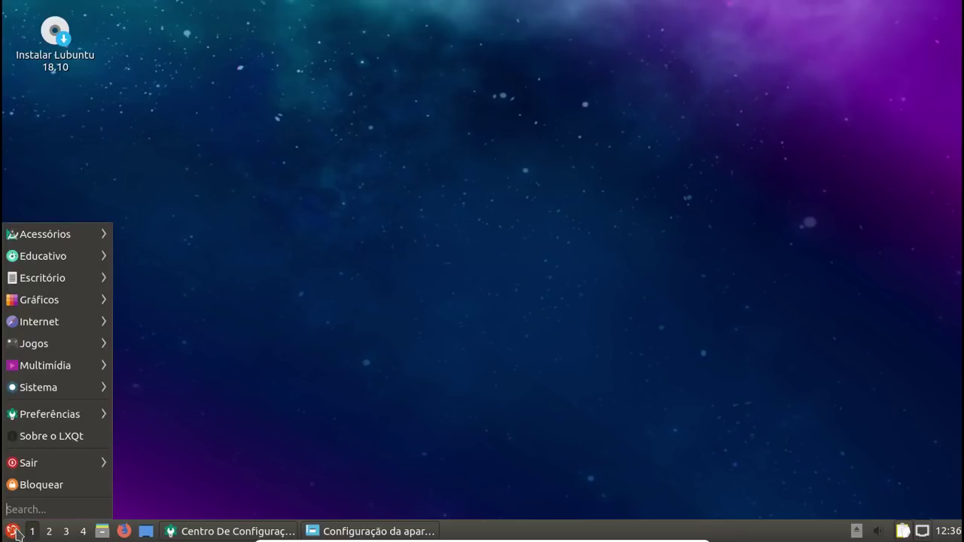
left_click(13, 532)
Step: Check the themed home folder in PCManFM, then go to the icon theme choices
left_click(344, 530)
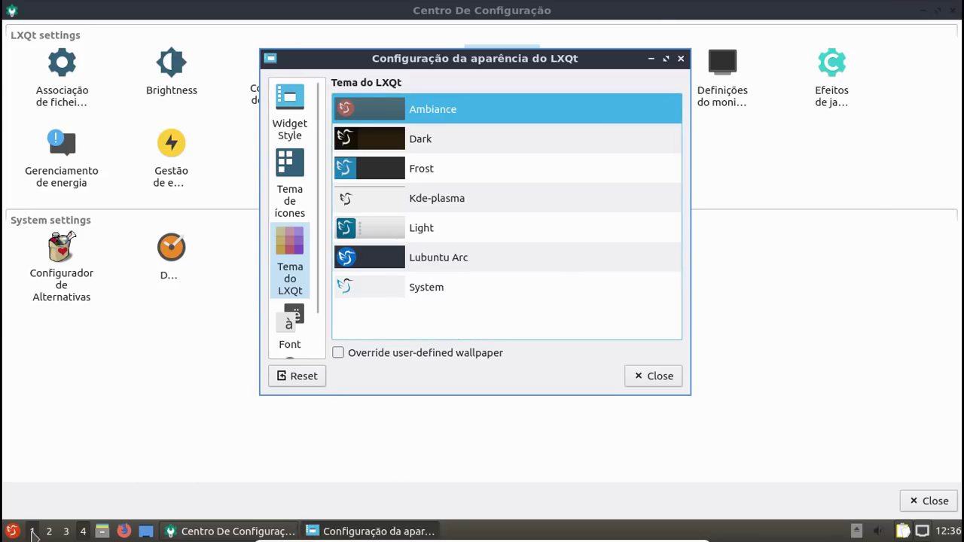
left_click(102, 531)
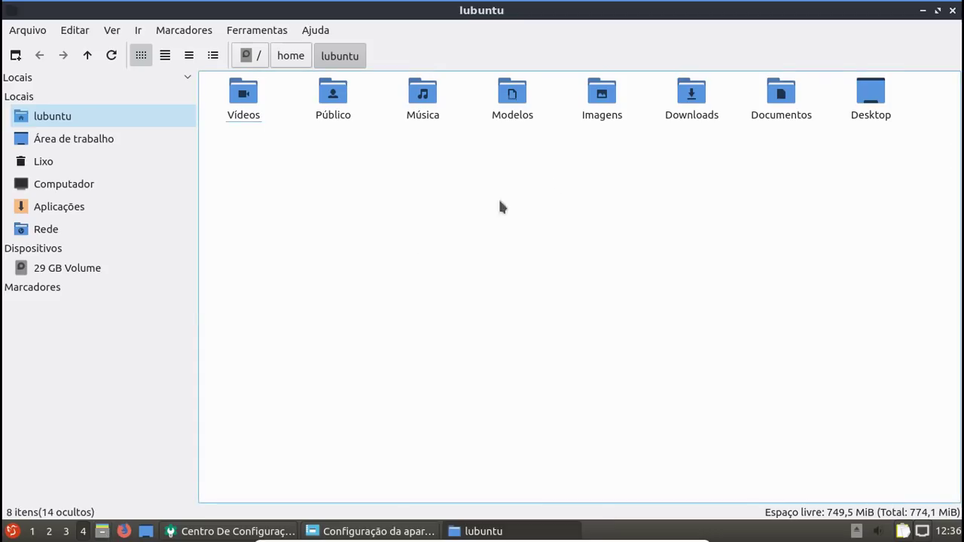
left_click(953, 10)
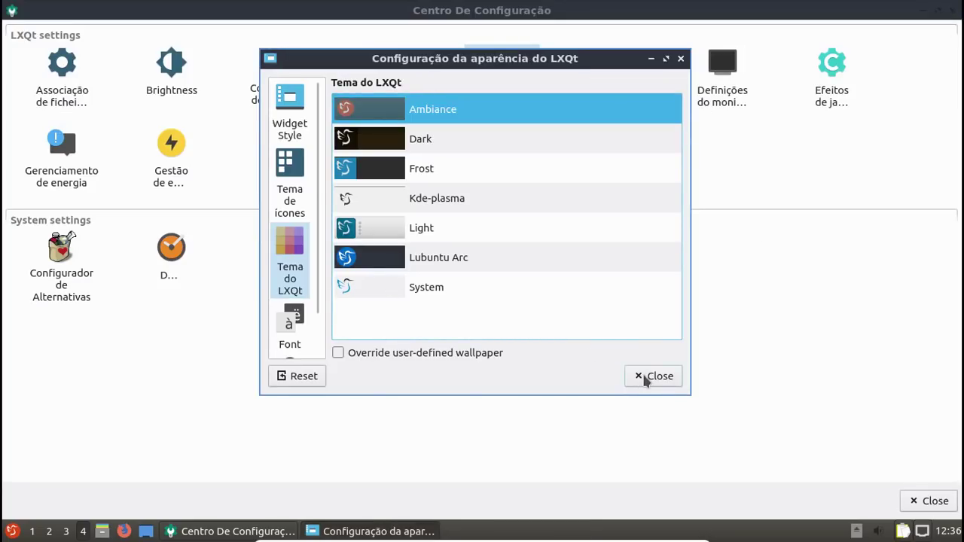
left_click(290, 189)
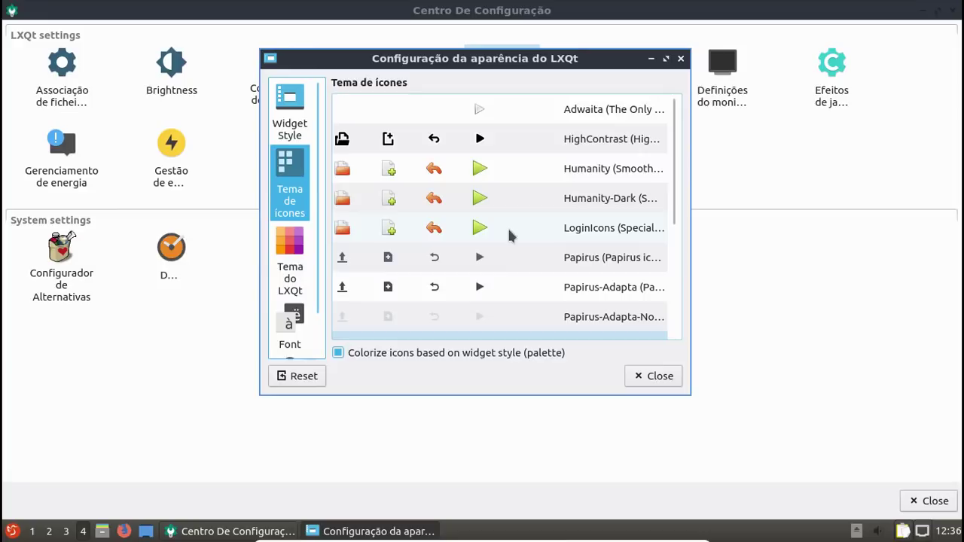
Step: Apply the Humanity icon theme and view it in a smaller home folder window
left_click(594, 171)
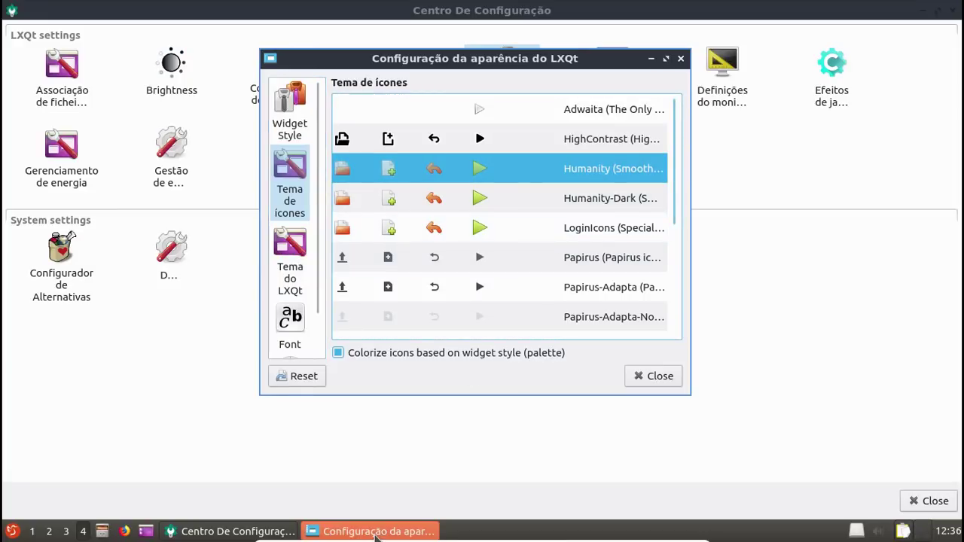
left_click(103, 532)
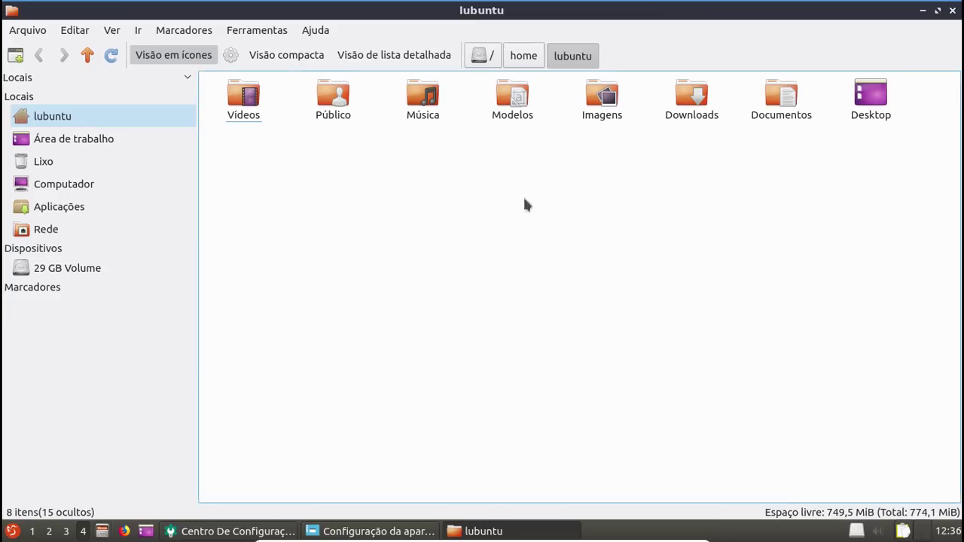
left_click(938, 9)
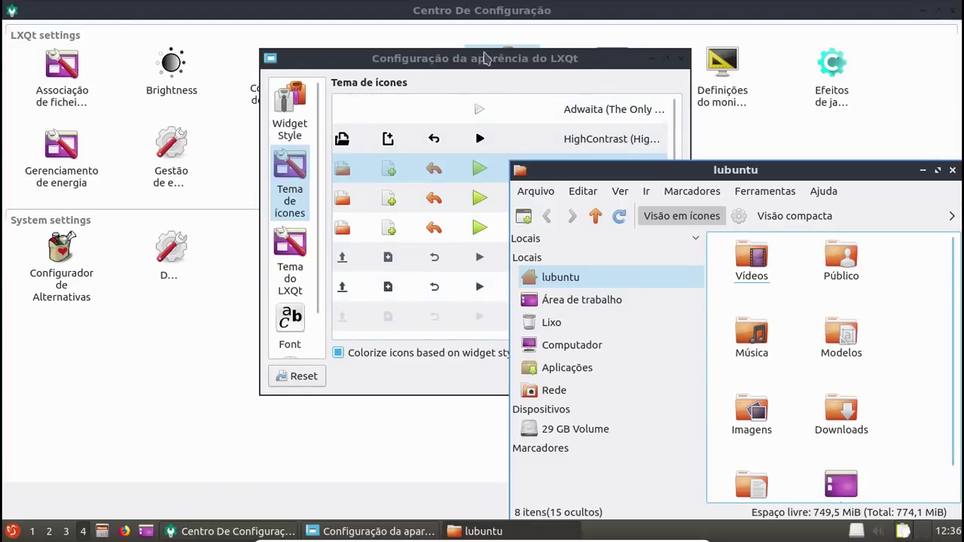
left_click_drag(485, 60, 349, 24)
Step: Try the Humanity-Dark, LoginIcons, Oxygen and Ubuntu-Mono-Dark icon themes
left_click(438, 165)
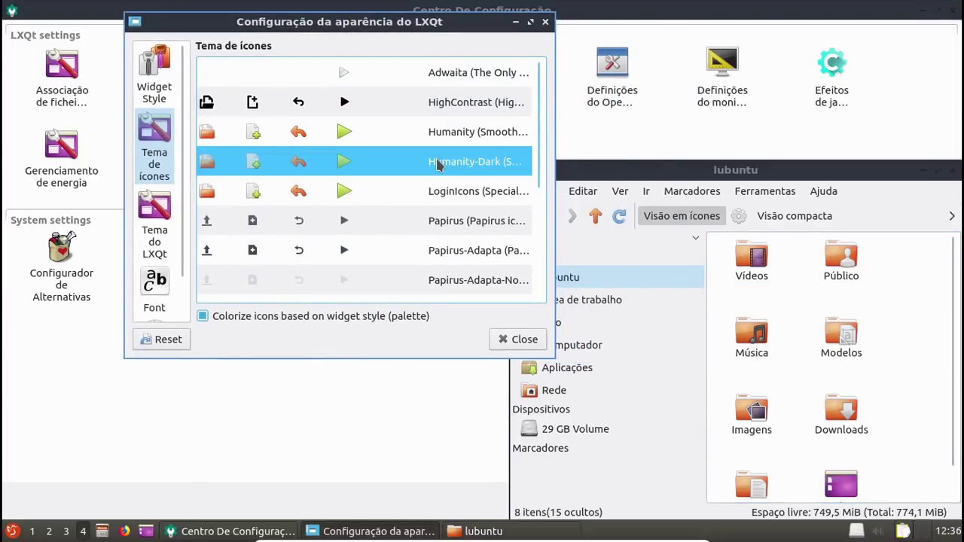
left_click(452, 194)
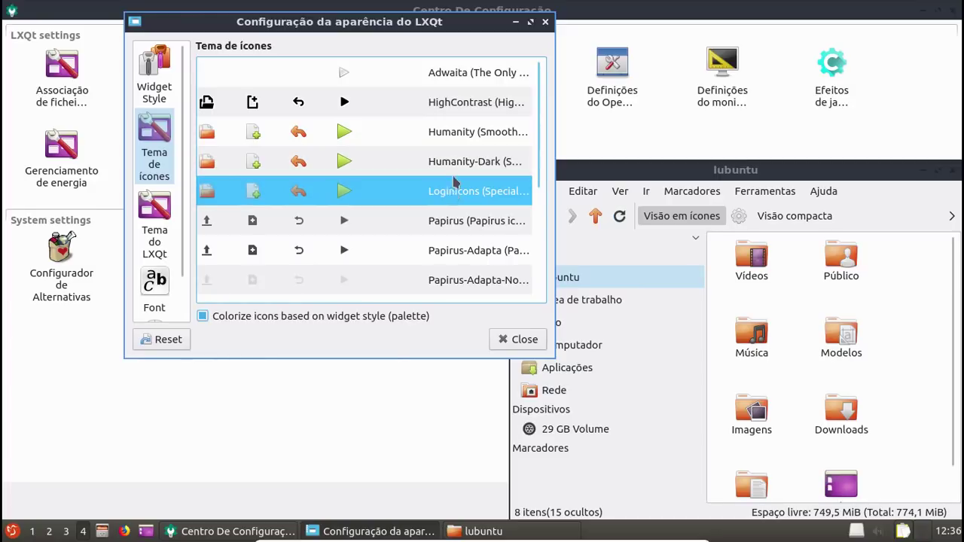
left_click(455, 169)
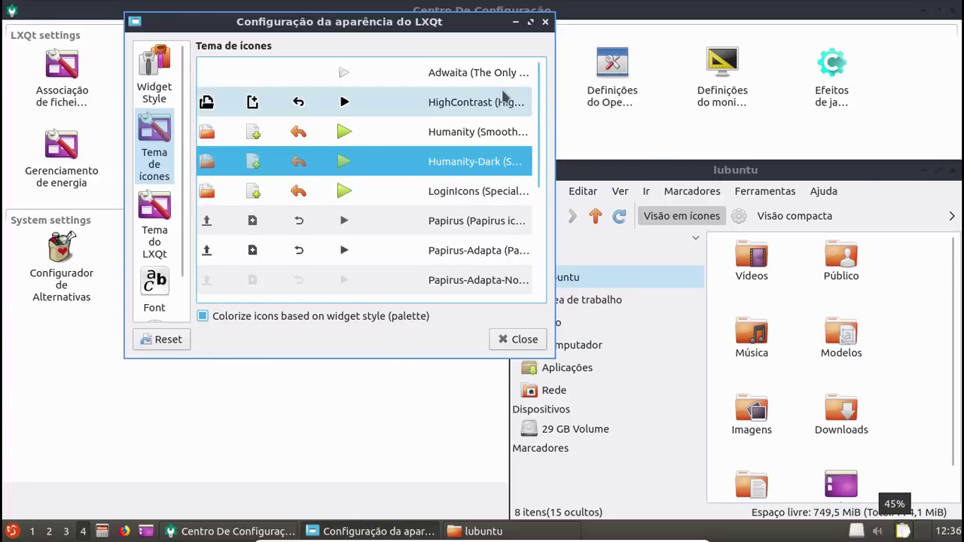
scroll(381, 223, "down", 2)
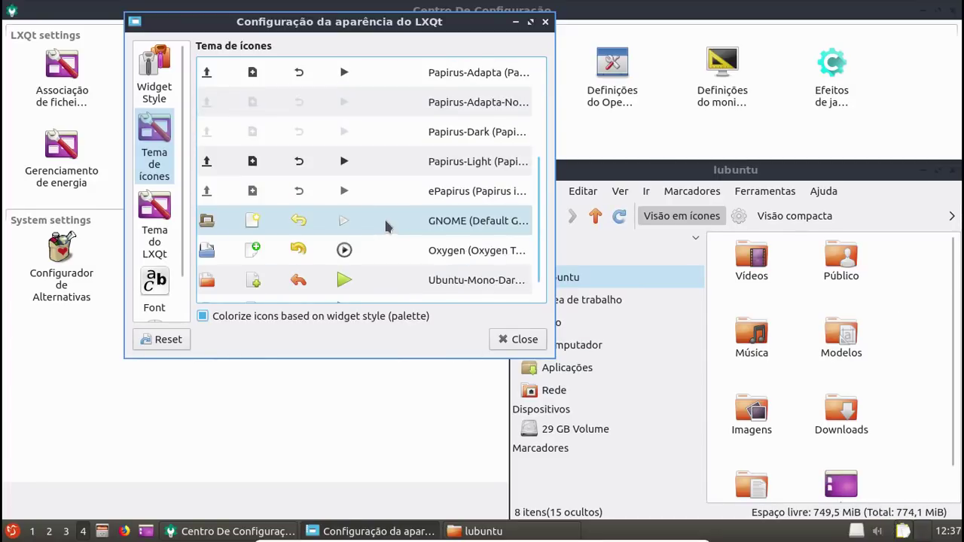
left_click(411, 261)
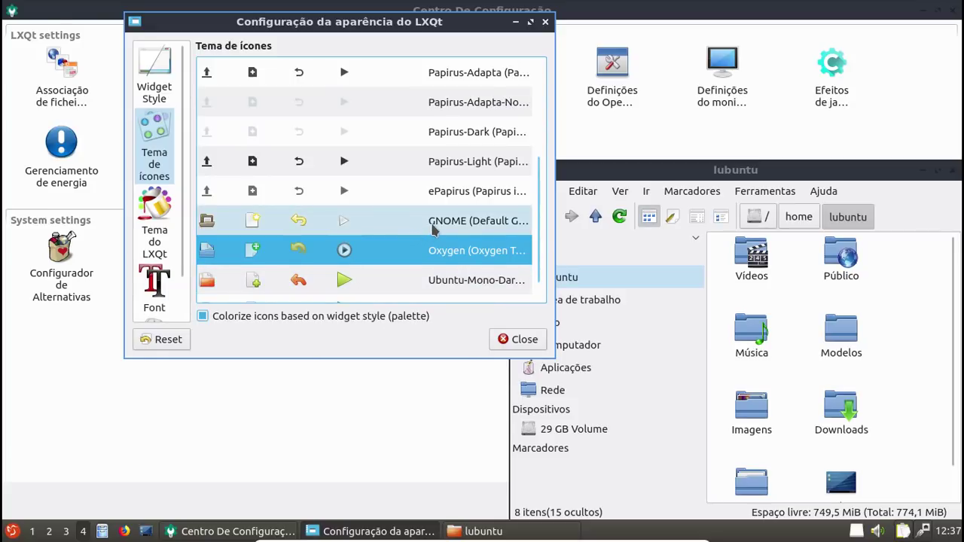
left_click(414, 279)
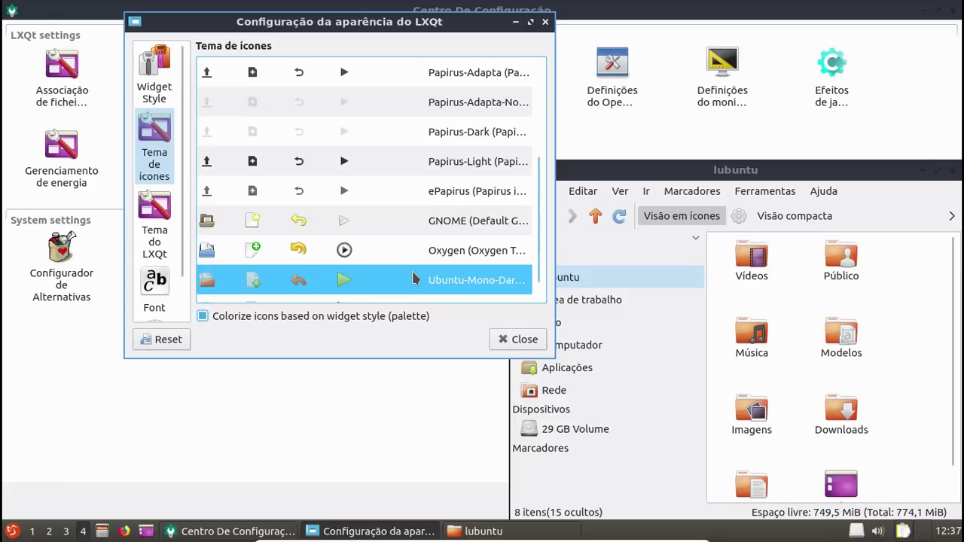
Step: Compare Ubuntu-Mono-Light against Ubuntu-Mono-Dark, keeping Ubuntu-Mono-Dark
scroll(414, 280, "down", 1)
left_click(9, 533)
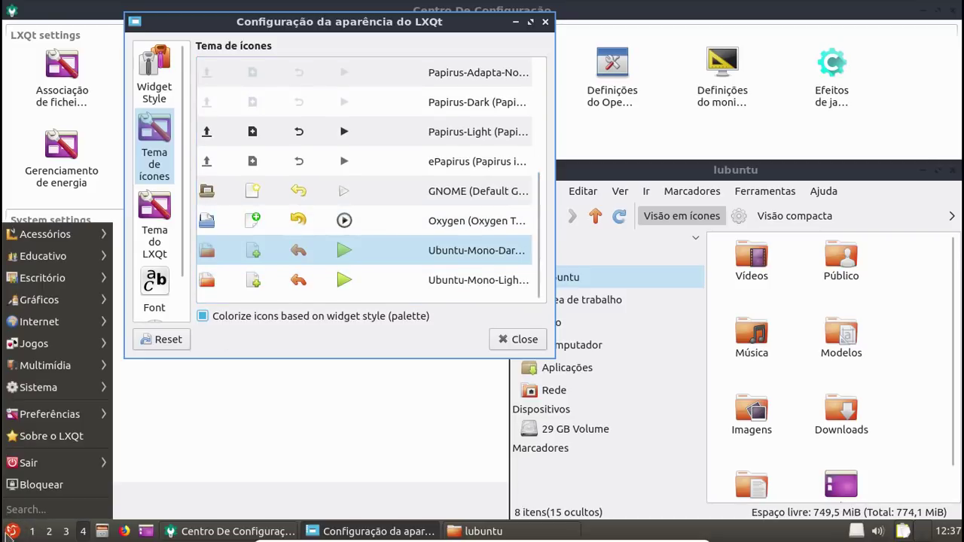
left_click(9, 534)
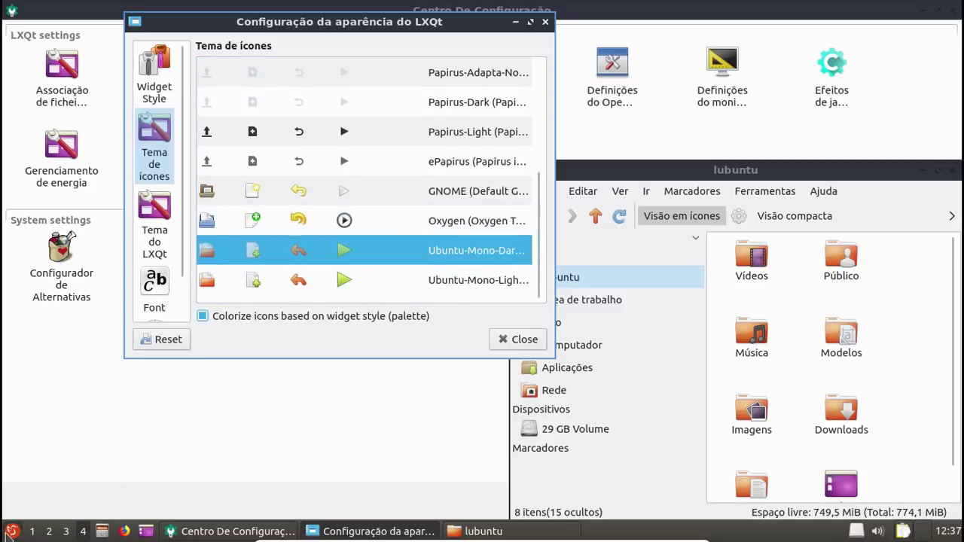
left_click(358, 280)
left_click(348, 253)
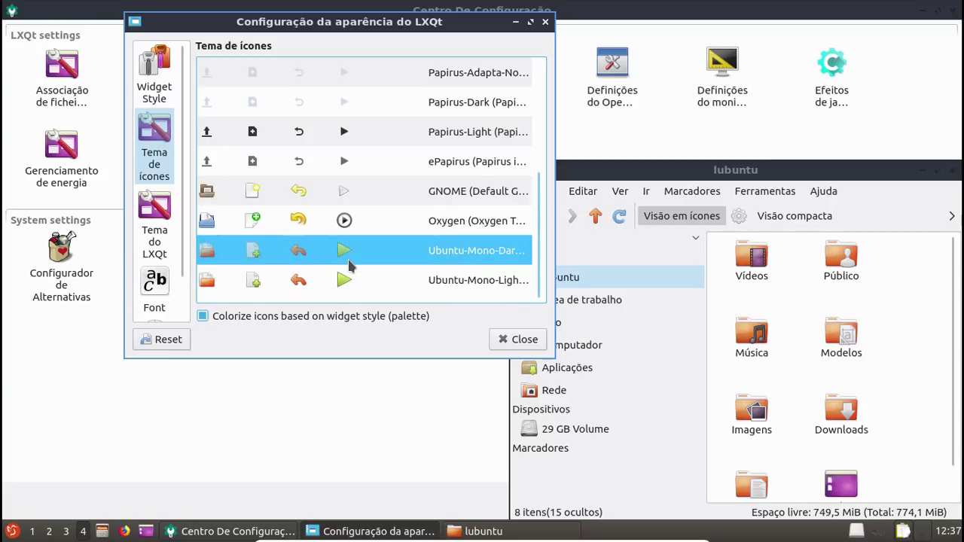
scroll(349, 259, "up", 7)
Step: Compare Papirus with Papirus-Adapta and keep the Papirus-Adapta icon theme
left_click(389, 226)
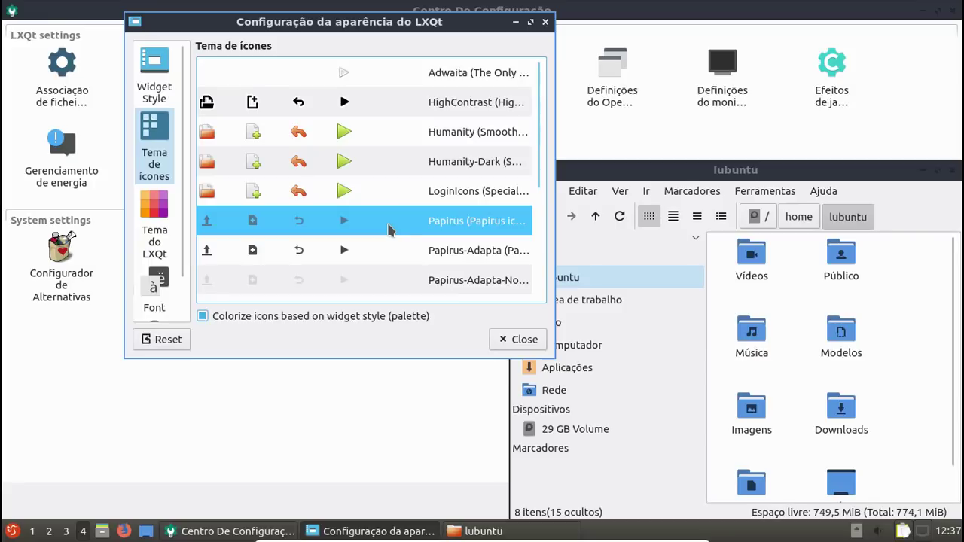
left_click(449, 248)
left_click(452, 226)
left_click(443, 252)
scroll(444, 253, "down", 2)
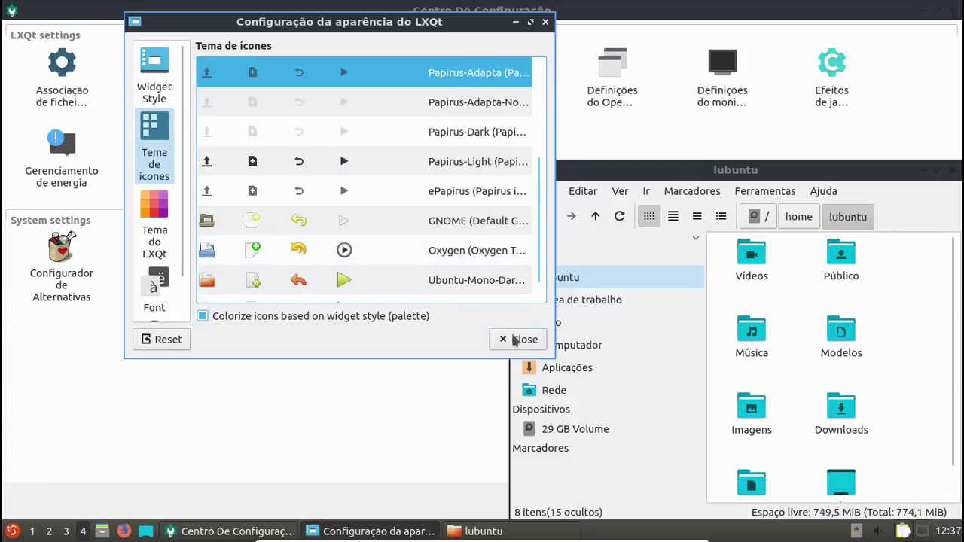
Step: Close the appearance settings and the file manager window
left_click(518, 339)
left_click_drag(846, 177, 582, 115)
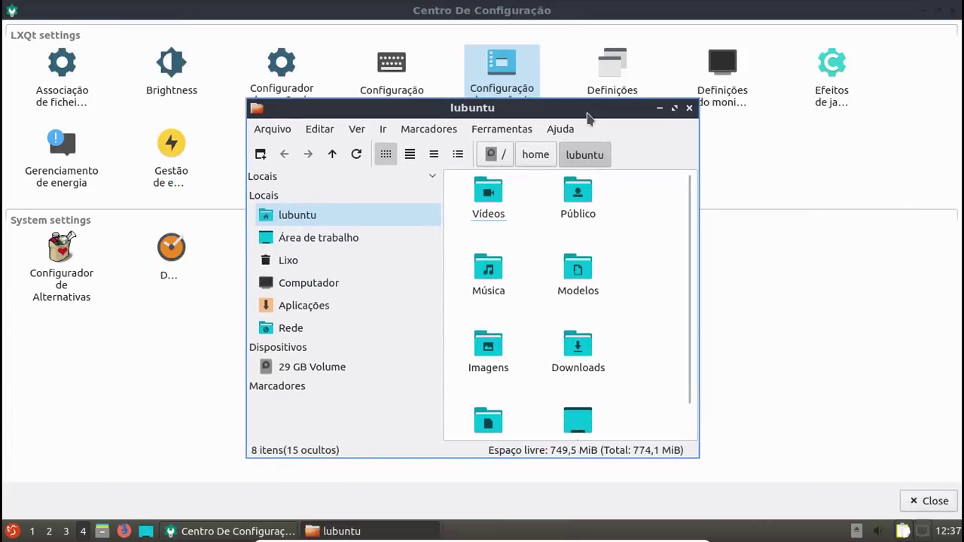
left_click(688, 109)
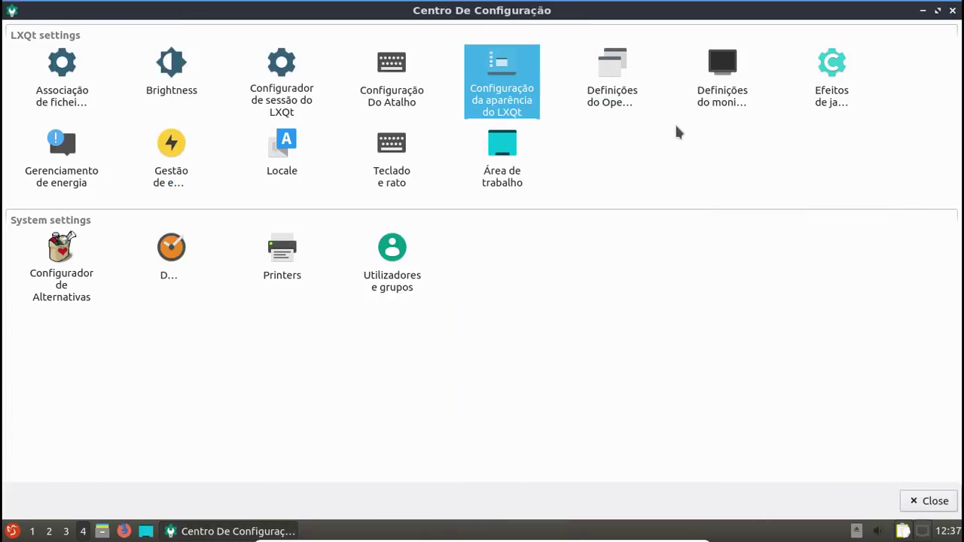
Step: In Openbox settings, preview Arc-Darker, Artwiz-boxed, Bear2, Breeze-ob, Clearlooks and Clearlooks-Olive
double_click(618, 104)
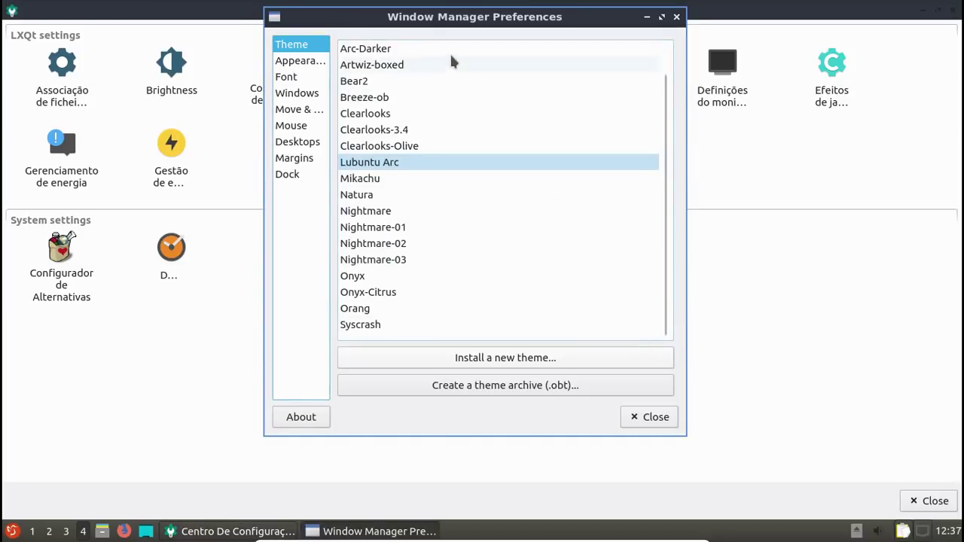
left_click(440, 48)
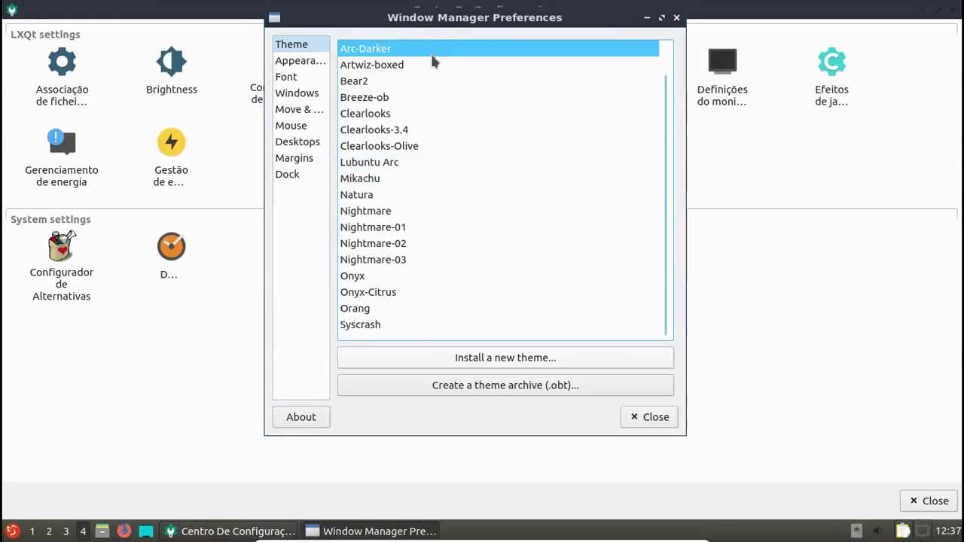
left_click(430, 66)
left_click(424, 80)
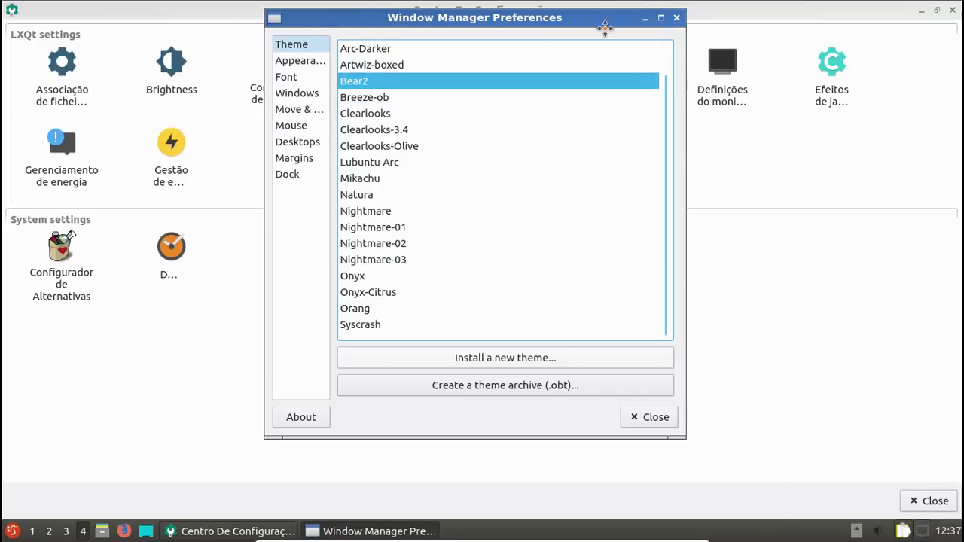
left_click_drag(605, 27, 639, 58)
left_click(393, 129)
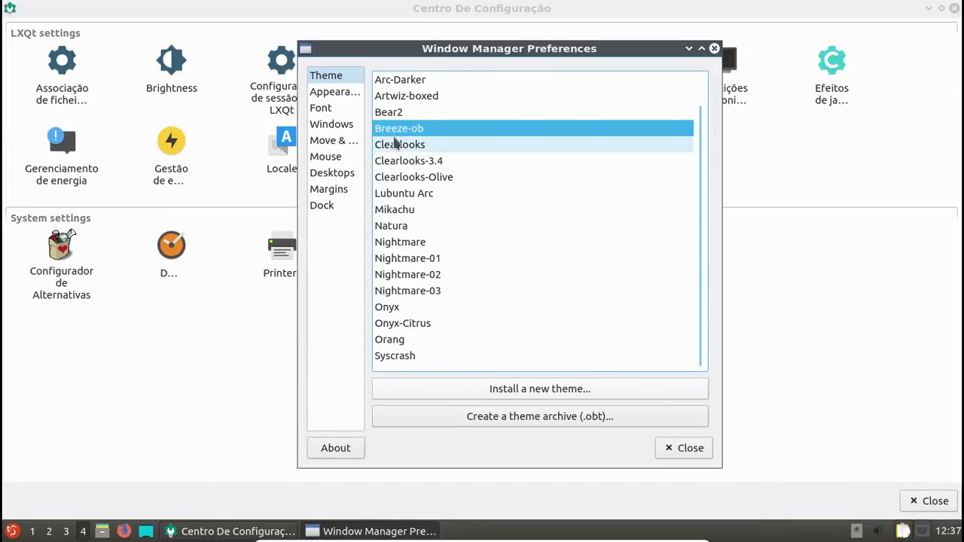
left_click(393, 144)
left_click(407, 177)
Step: Preview Mikachu, Syscrash, Orang, Onyx-Citrus and Nightmare-03, settling on Nightmare-02
left_click(399, 209)
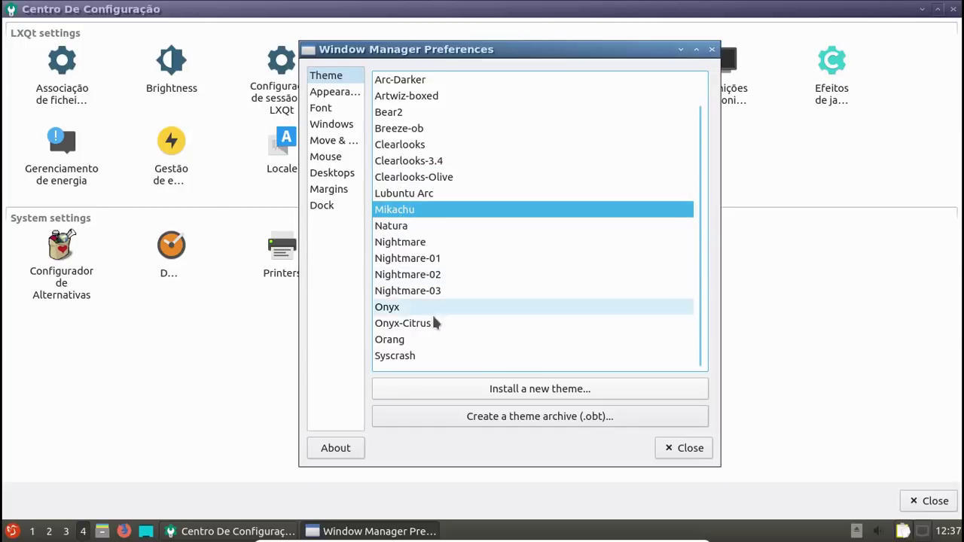
left_click(410, 356)
left_click(406, 339)
left_click(403, 323)
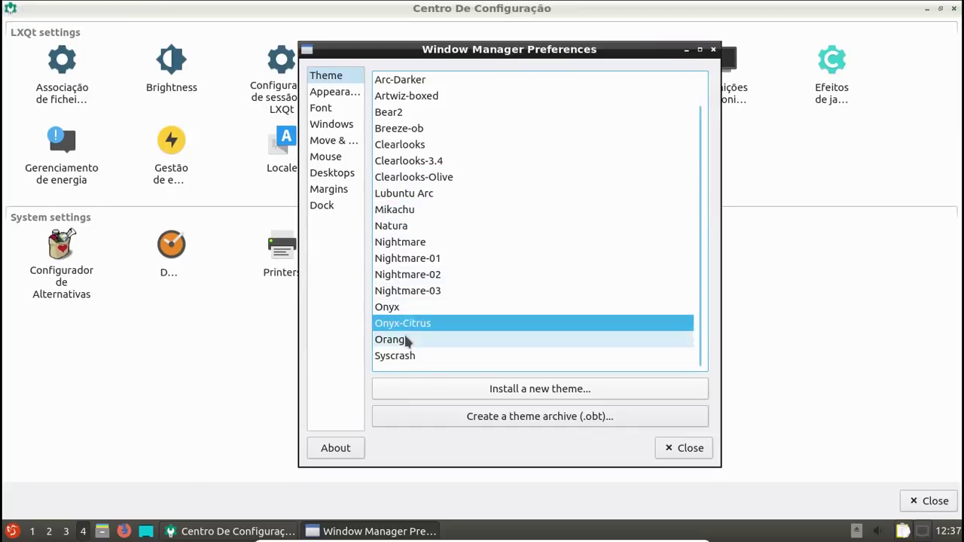
left_click(406, 340)
left_click(409, 274)
left_click(405, 292)
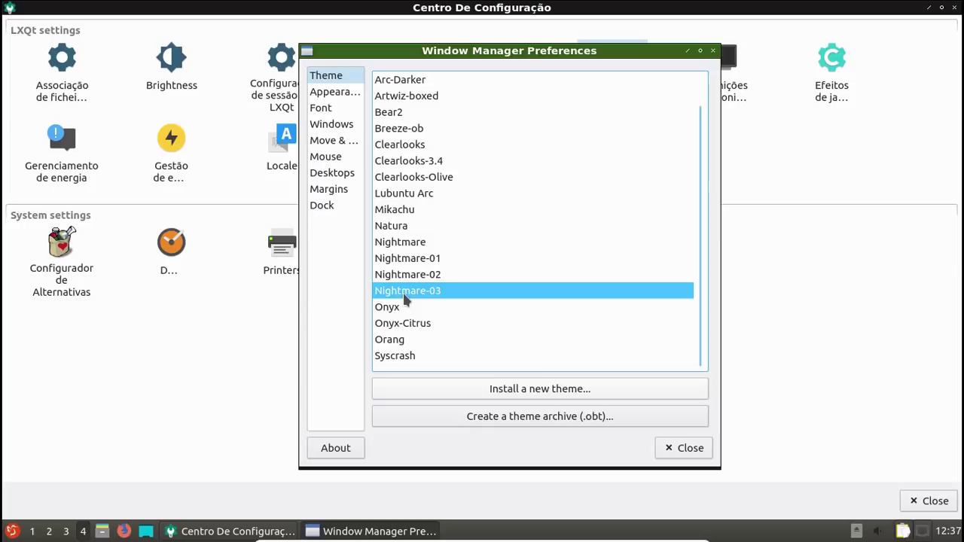
left_click(402, 276)
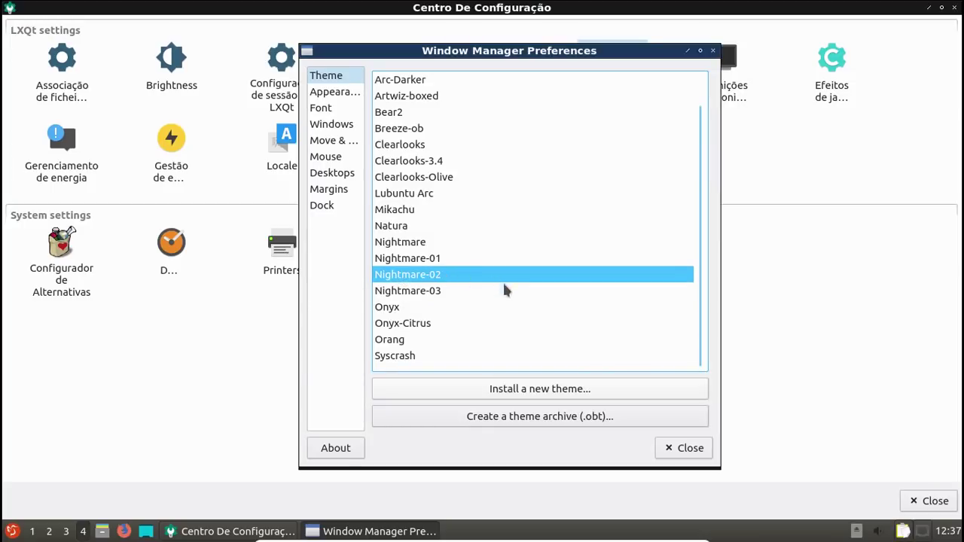
Step: Look through the appearance, windows, margins and desktops pages, then close the preferences
left_click(341, 91)
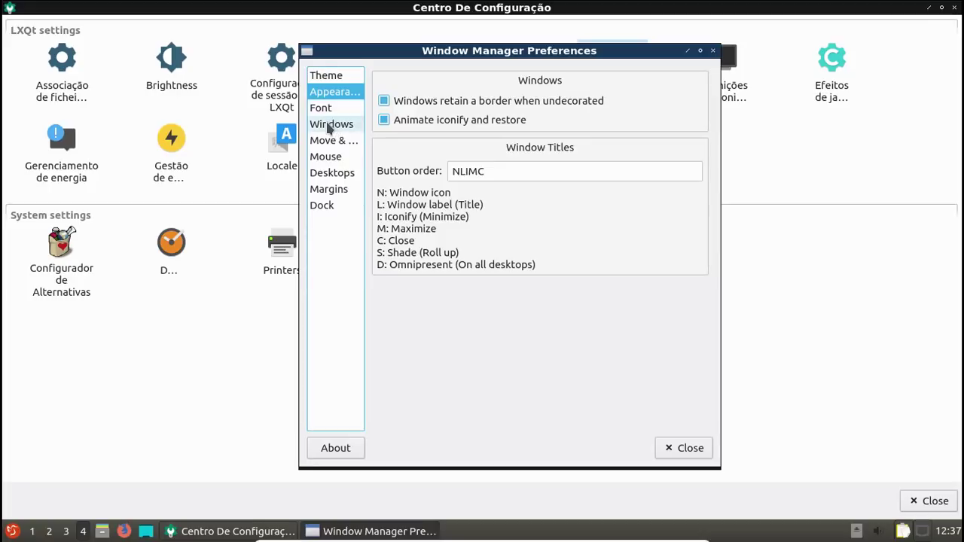
left_click(329, 125)
key("Up")
key("Down")
key("Down")
key("Down")
key("Down")
key("Down")
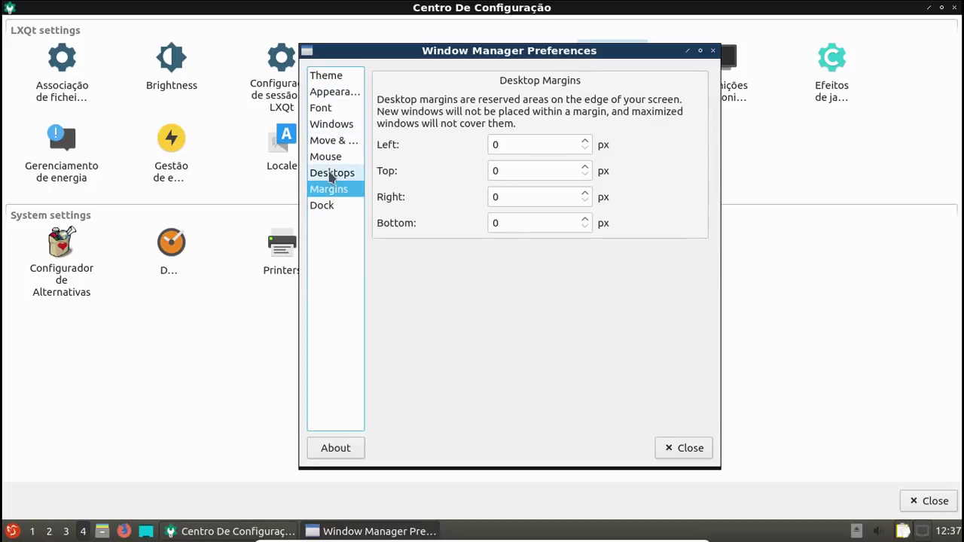
left_click(332, 173)
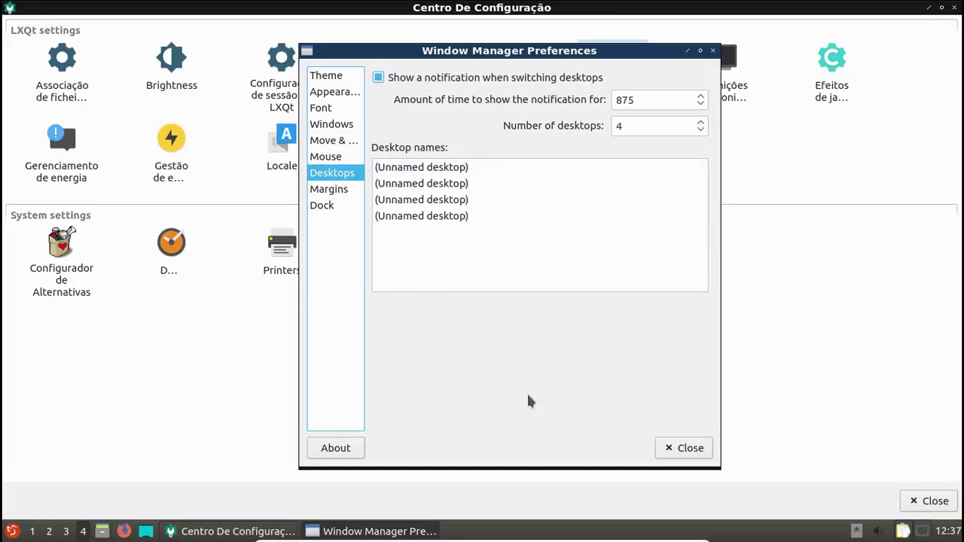
left_click(684, 448)
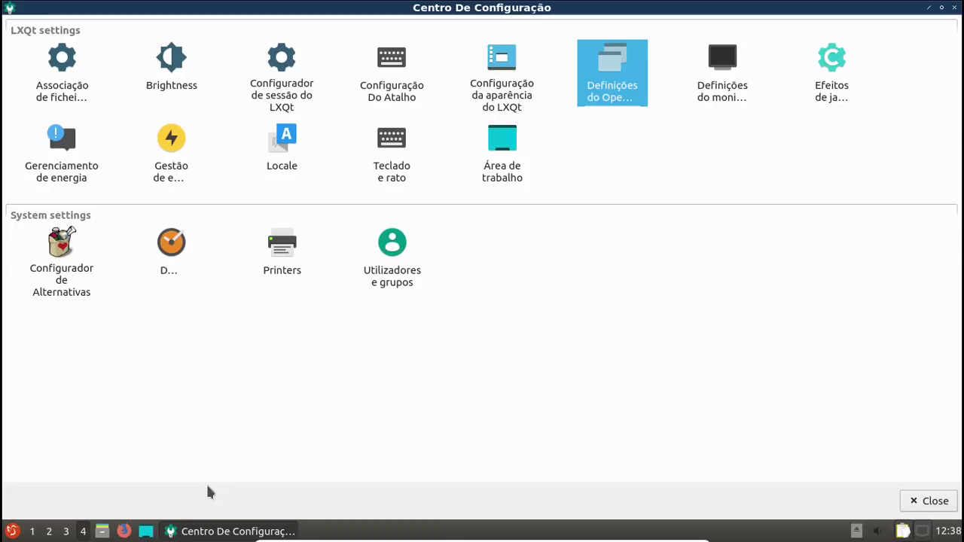
left_click(941, 8)
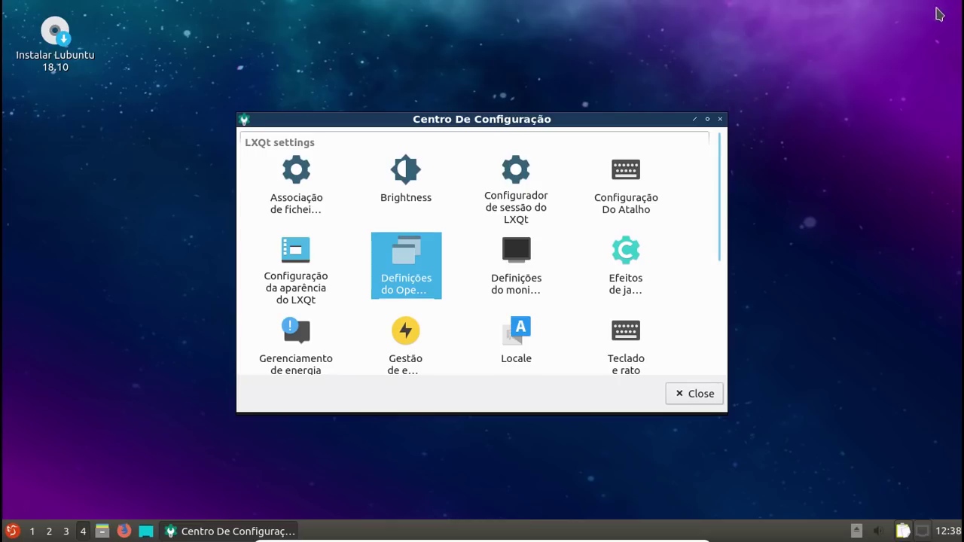
left_click_drag(469, 119, 543, 89)
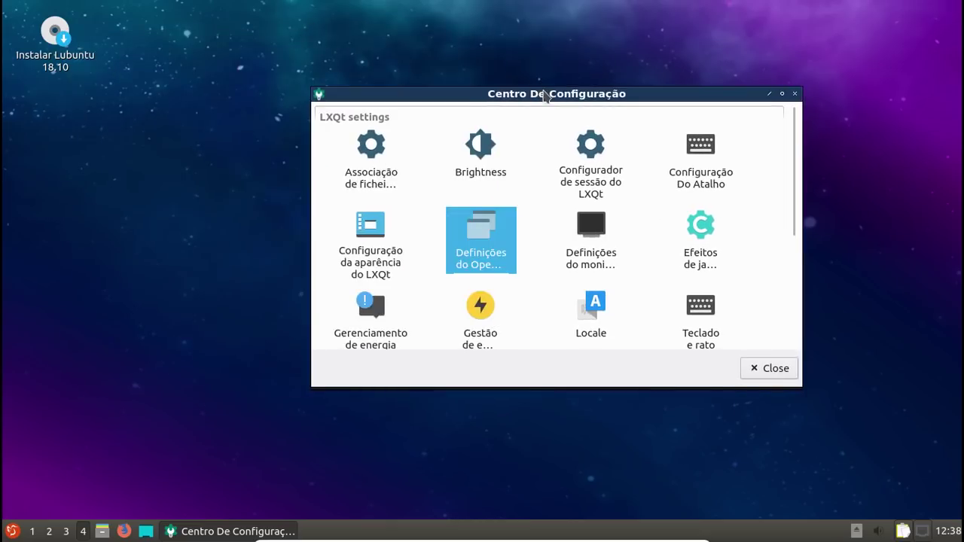
left_click(215, 531)
left_click(215, 531)
left_click(11, 532)
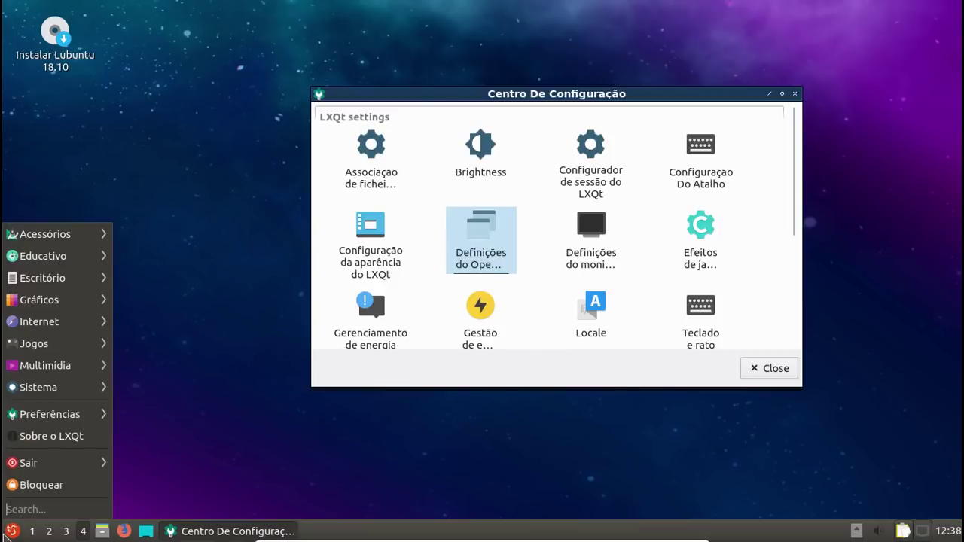
mouse_move(85, 238)
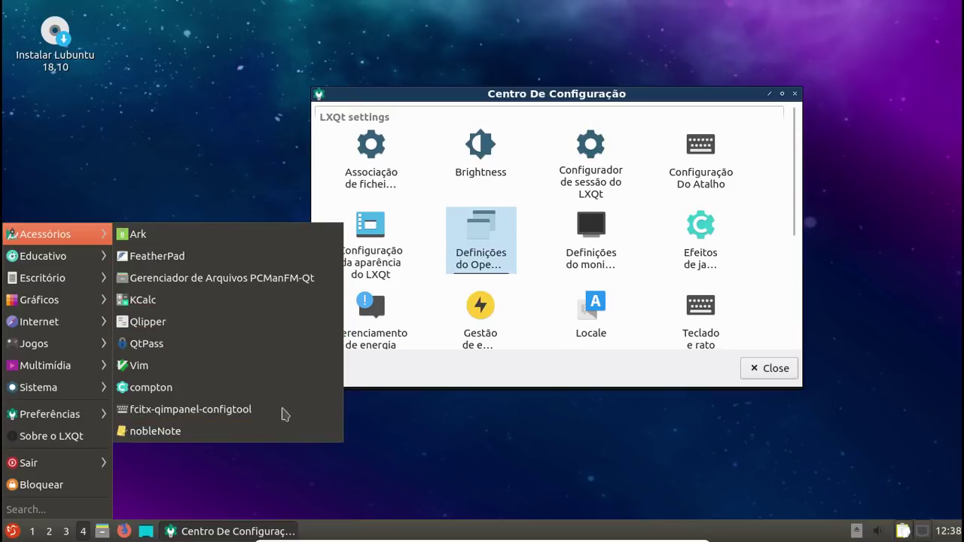
left_click(308, 277)
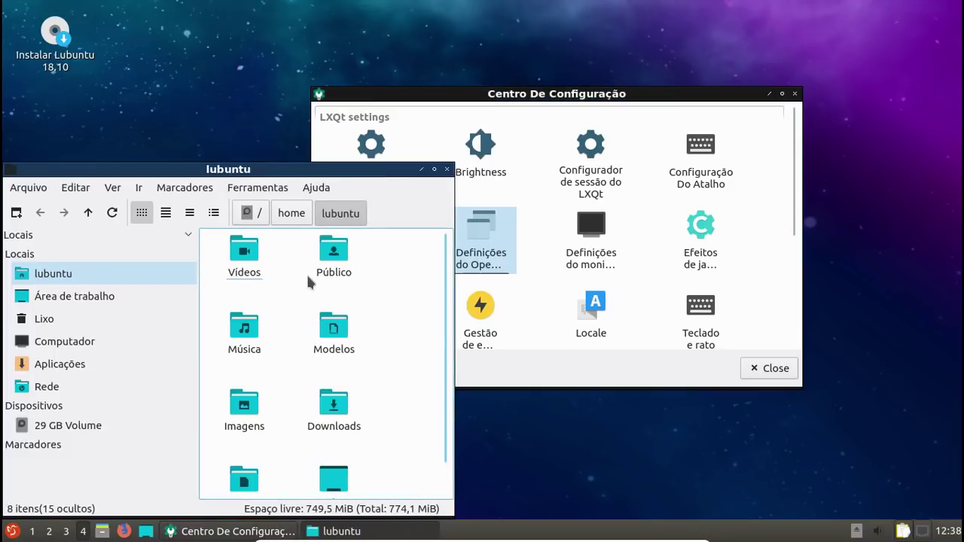
left_click(446, 170)
left_click(782, 94)
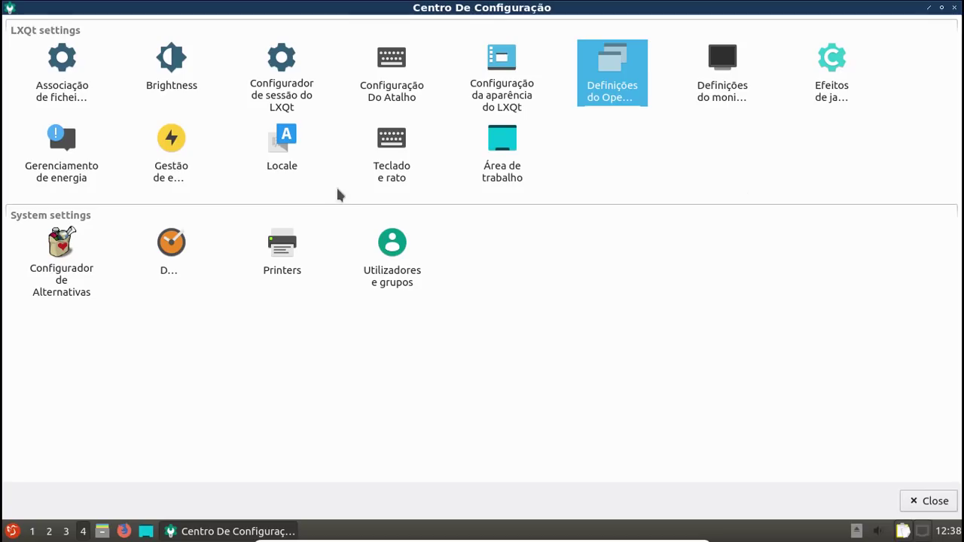
Step: Turn on blurring behind transparent windows in the window effects opacity settings
double_click(819, 99)
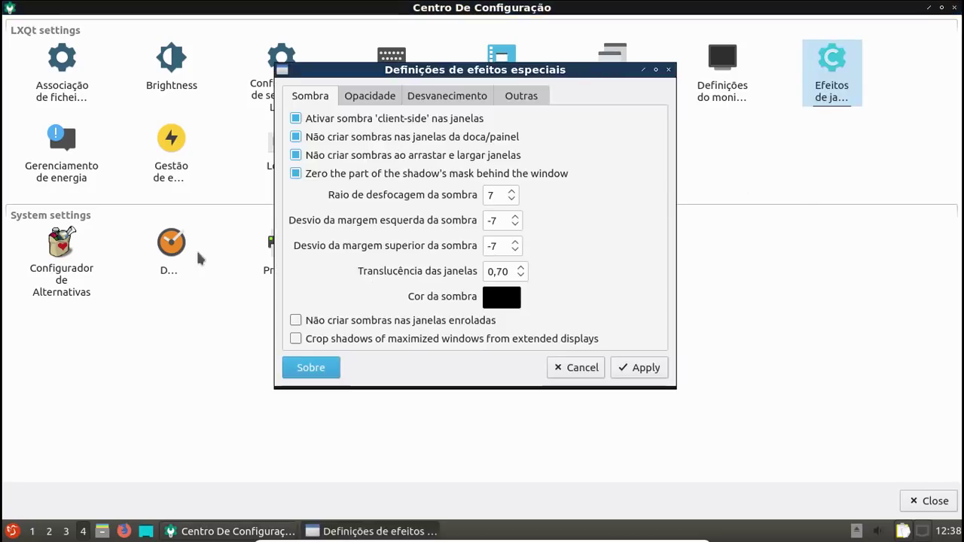
left_click(372, 102)
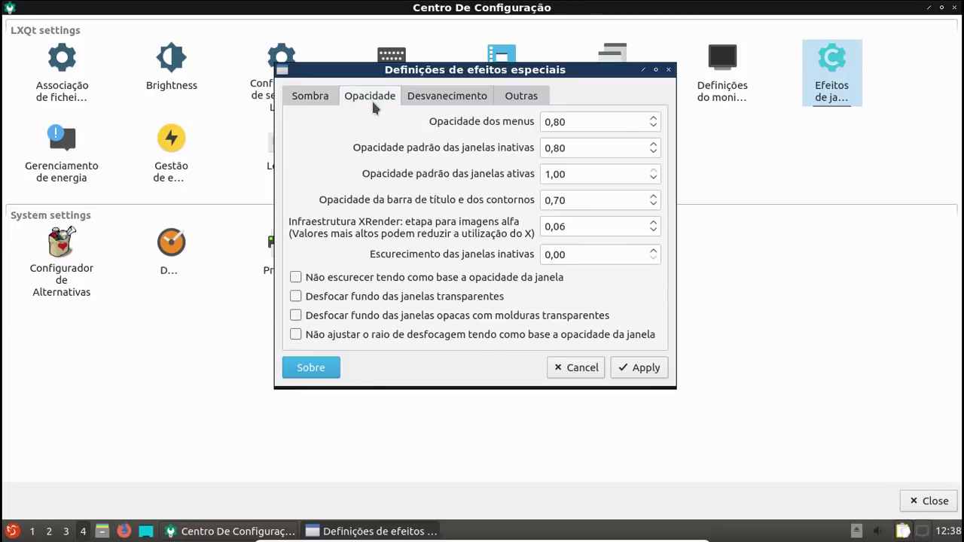
left_click(417, 298)
left_click(623, 373)
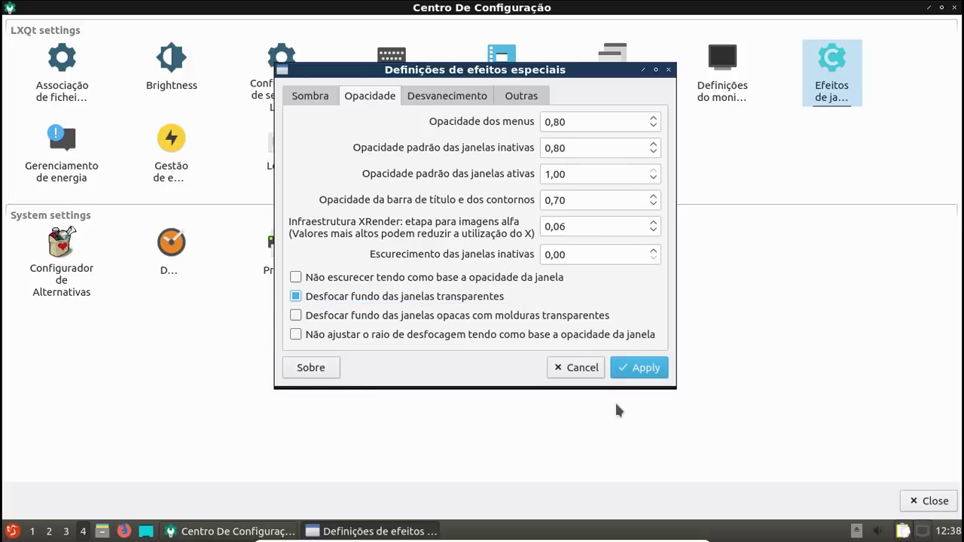
Step: Switch window rendering to GLX (OpenGL), apply it, and close the effects settings
left_click(447, 101)
left_click(652, 369)
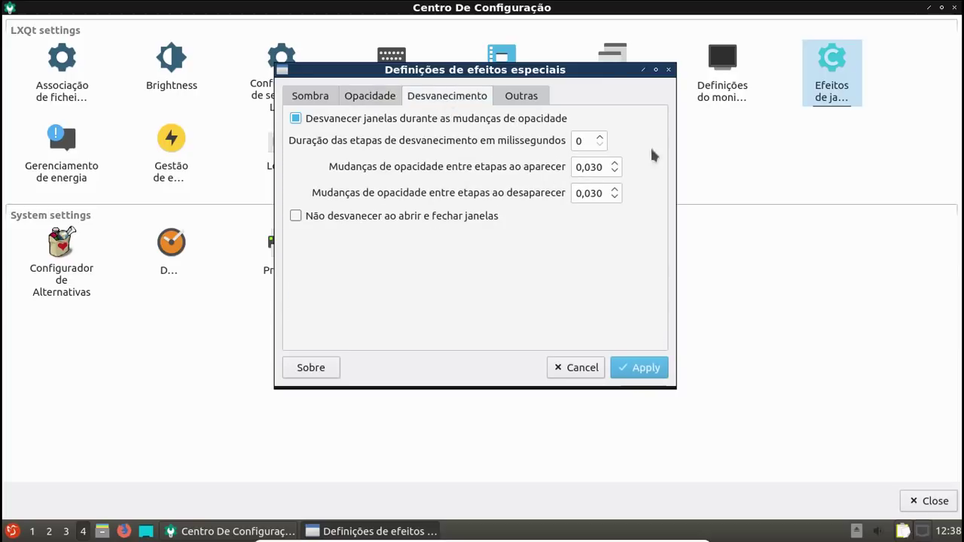
left_click(540, 97)
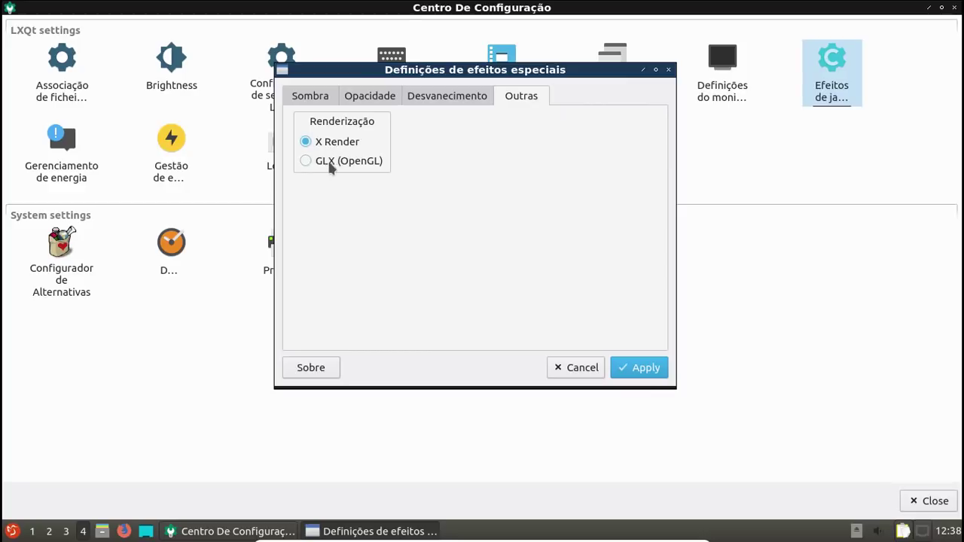
left_click(319, 161)
left_click(644, 367)
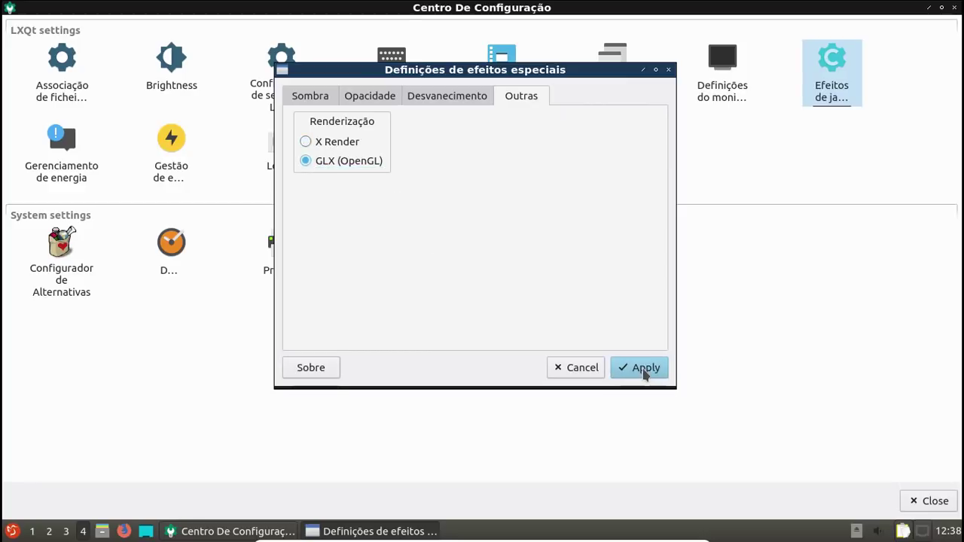
left_click(668, 71)
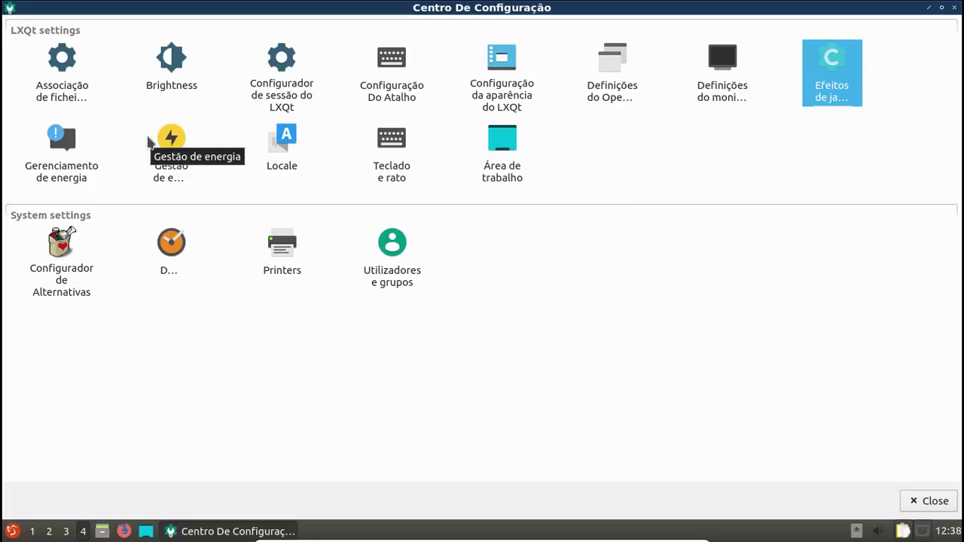
Step: Position desktop notifications at the bottom-right corner of the screen
left_click(83, 150)
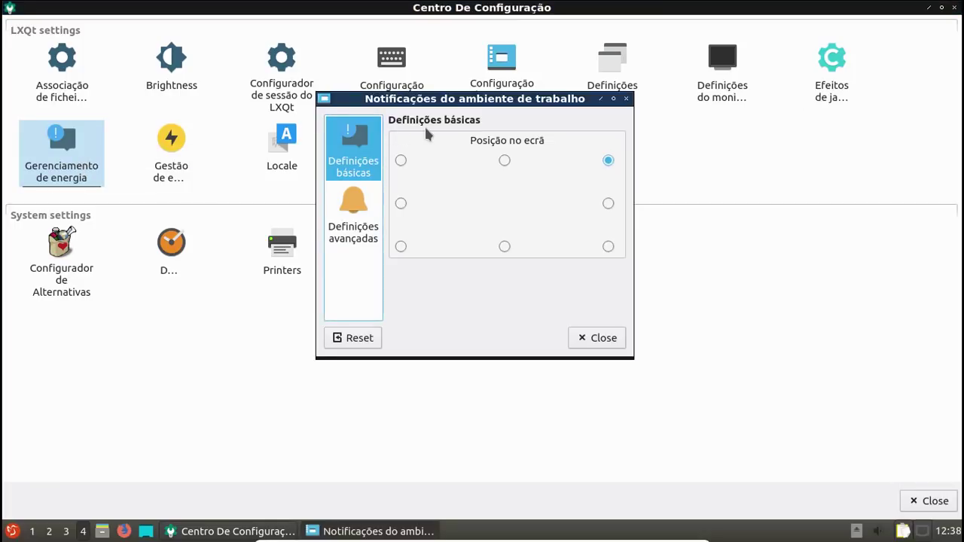
left_click(505, 247)
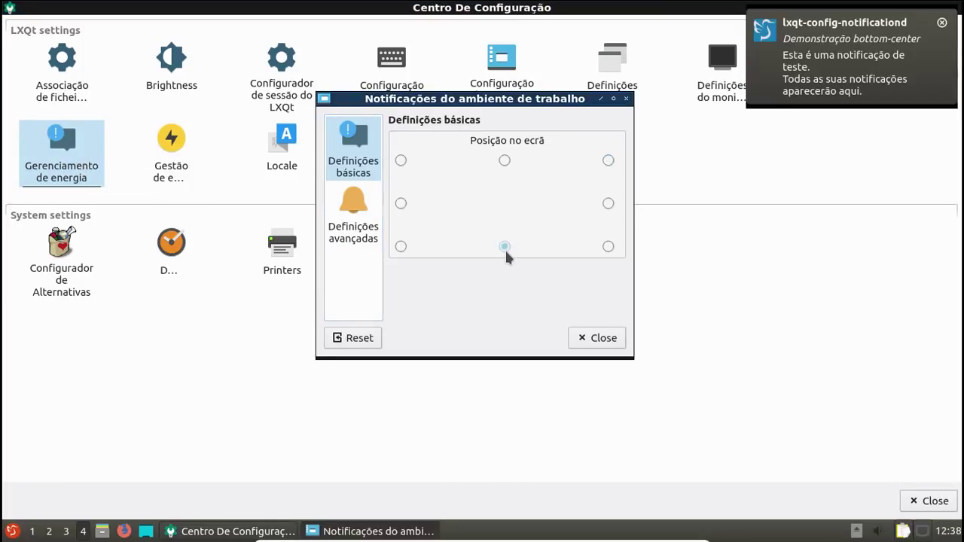
left_click(608, 246)
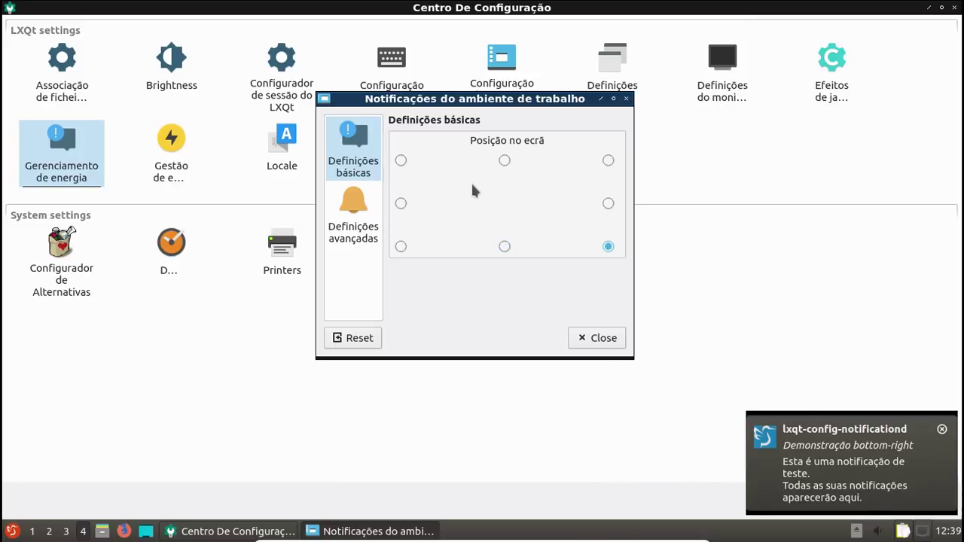
left_click(603, 335)
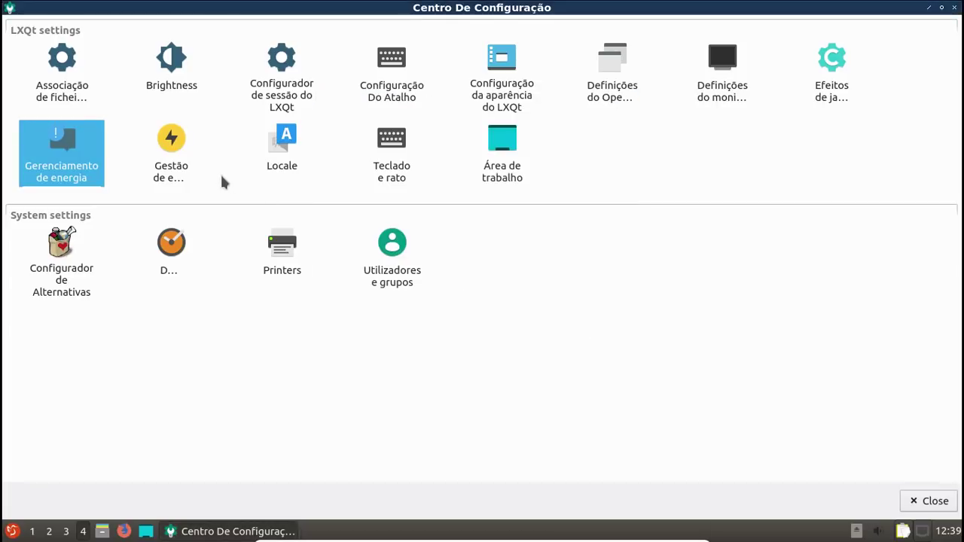
Step: Open and cancel the desktop preferences, then close Centro De Configuração
double_click(513, 186)
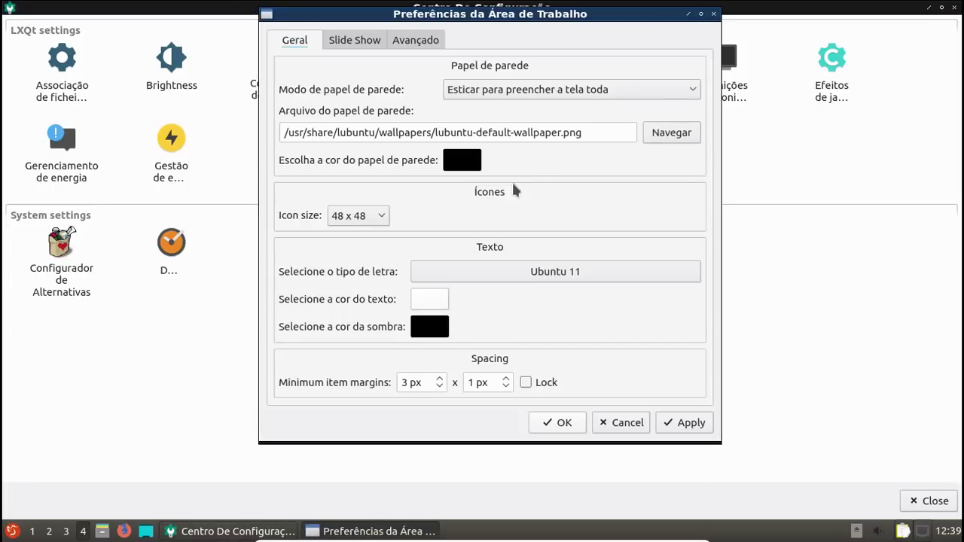
left_click(623, 424)
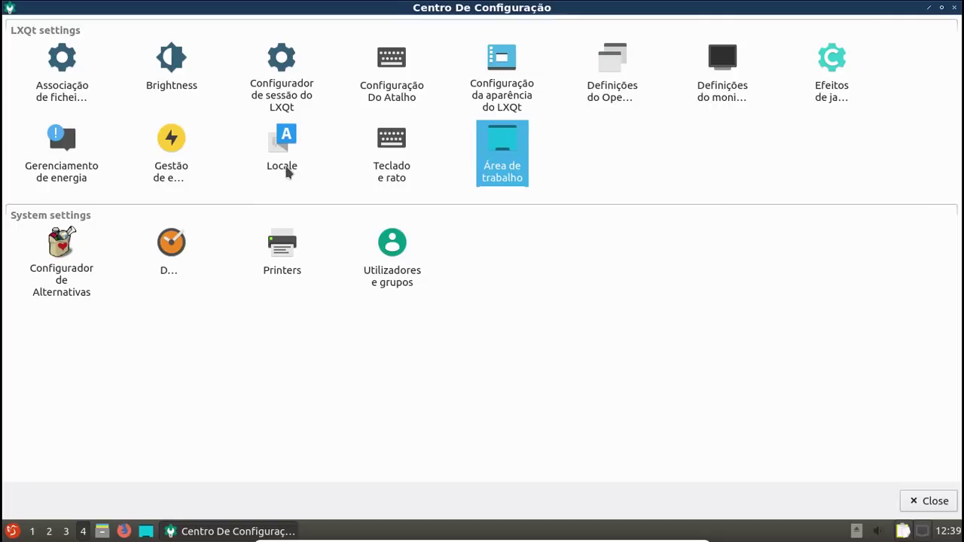
left_click(955, 7)
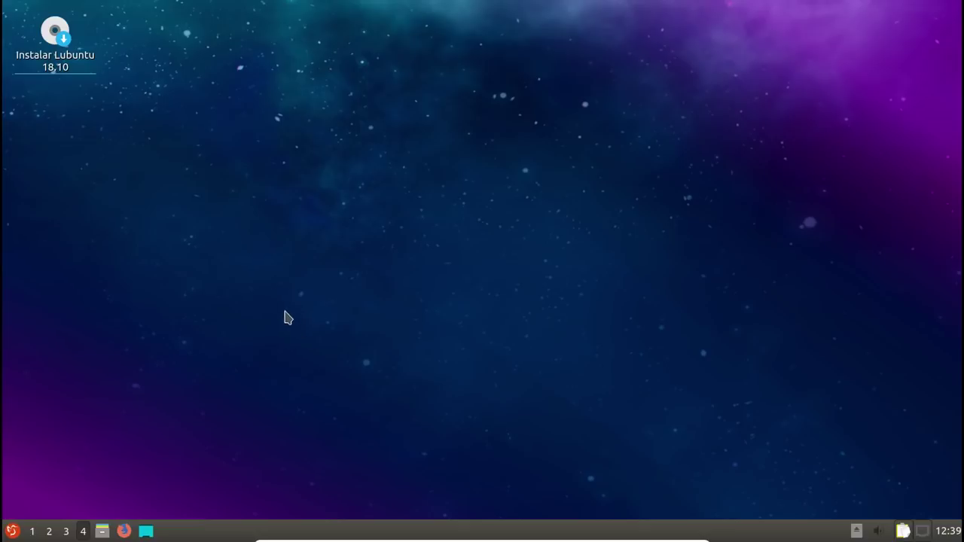
Step: Launch QTerminal from the Sistema menu
left_click(13, 533)
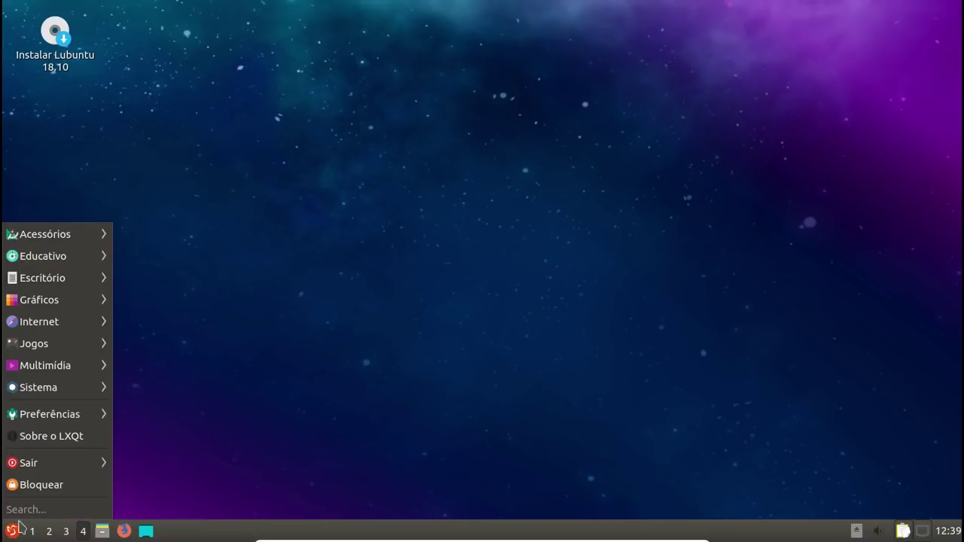
mouse_move(68, 419)
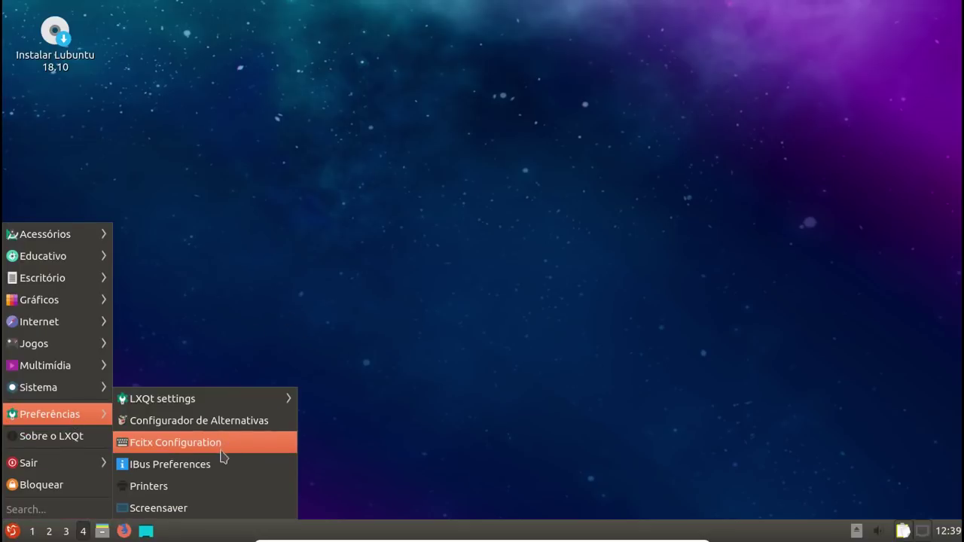
mouse_move(80, 388)
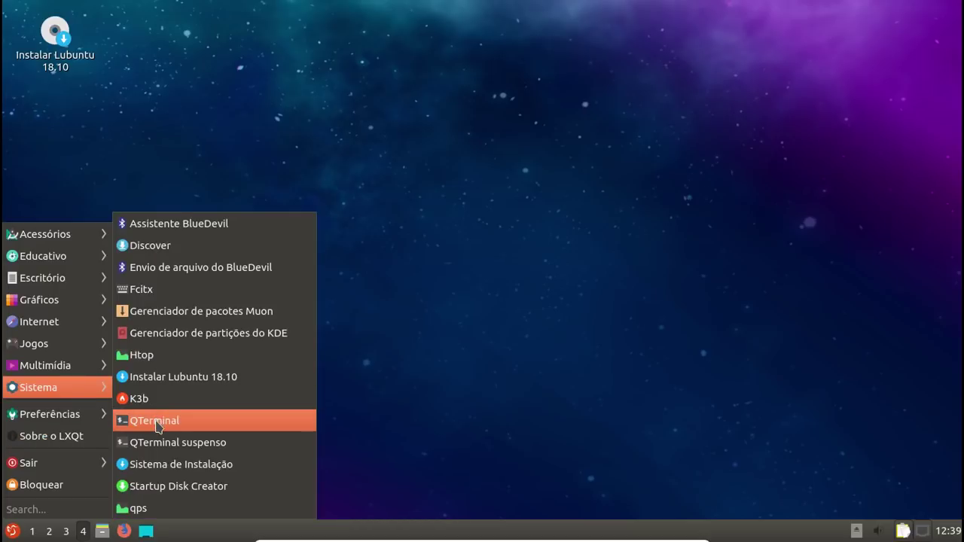
left_click(156, 422)
Step: Run free -h, highlight the 319Mi used figure, and leave VirtualBox full-screen
type("free")
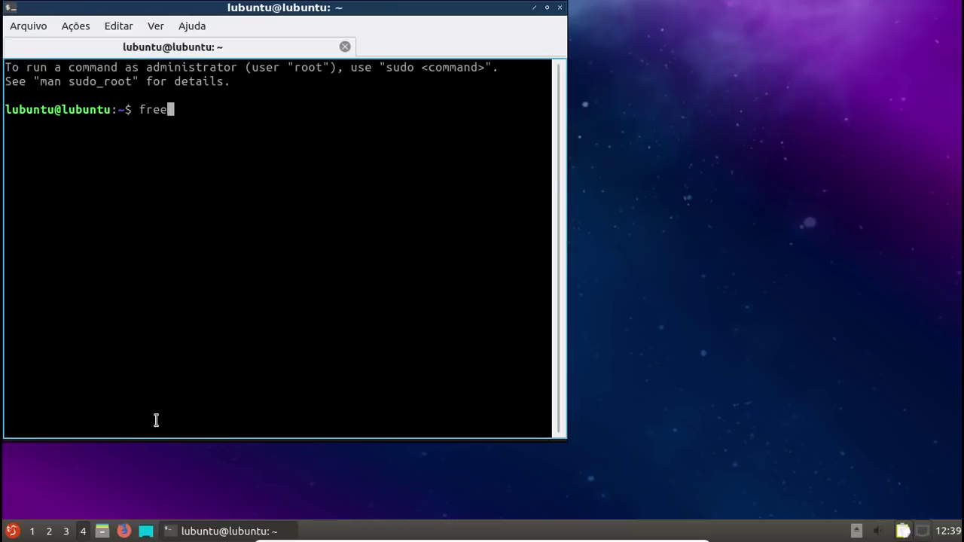
type(" -gh")
key("BackSpace")
key("BackSpace")
type("-gh")
key("BackSpace")
key("BackSpace")
type("h")
key("Return")
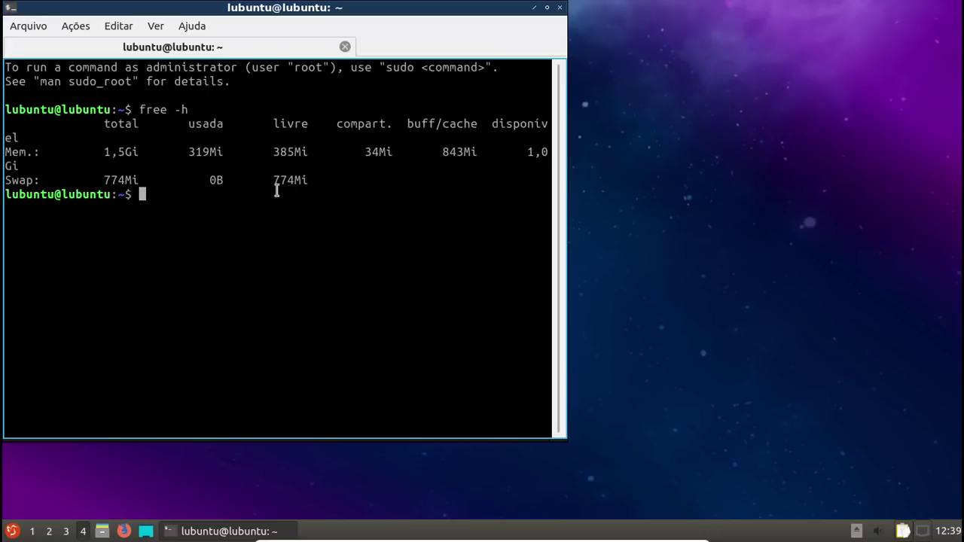
left_click_drag(180, 152, 232, 153)
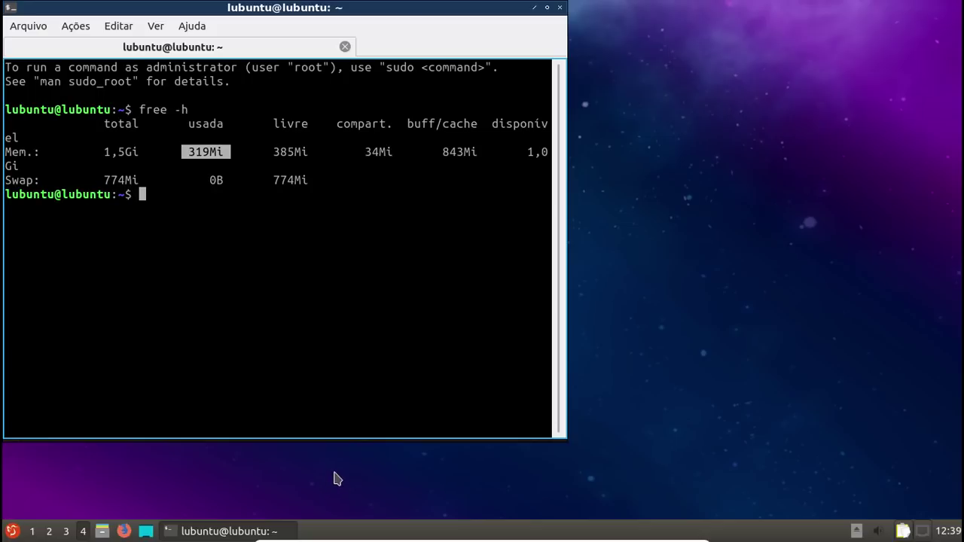
left_click(683, 535)
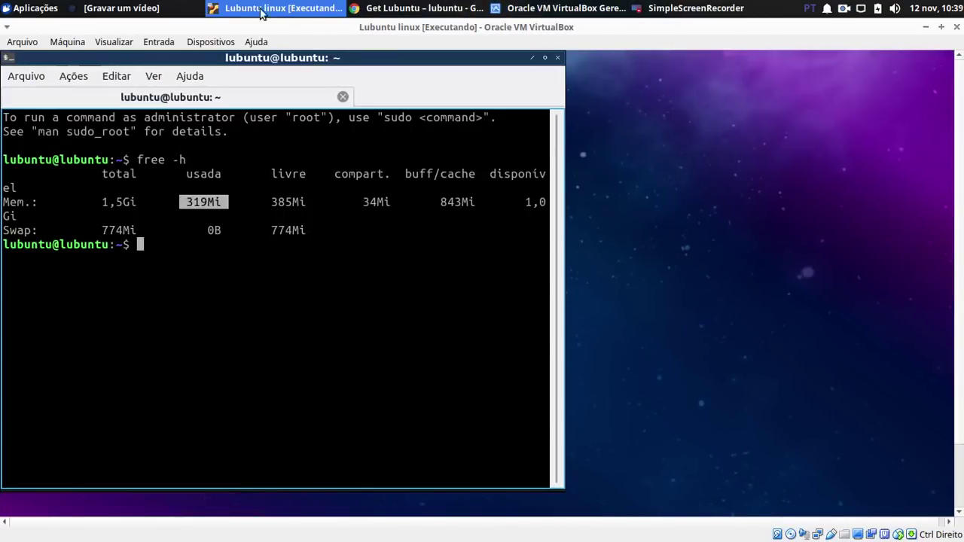
Step: Minimize the Cheese webcam window and bring the Lubuntu VM window forward
left_click(73, 10)
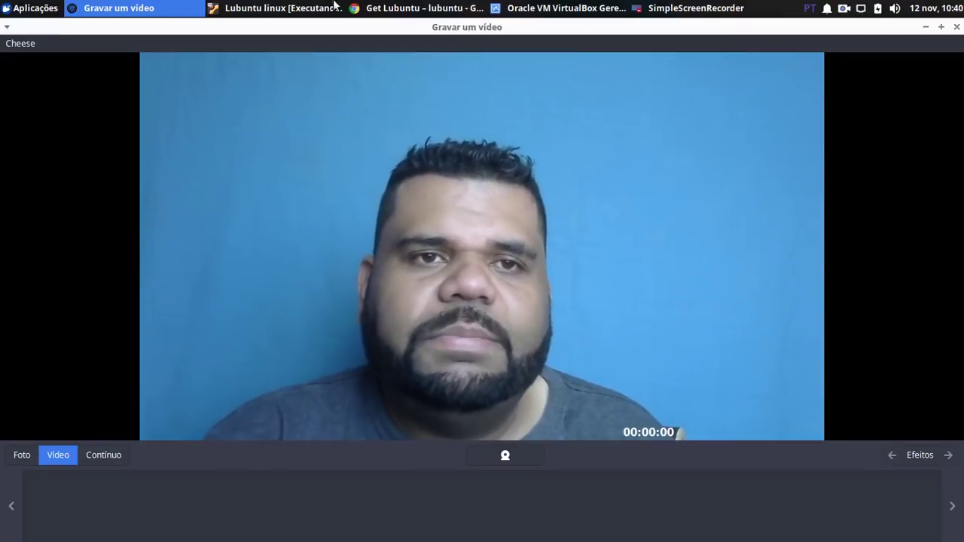
left_click(308, 9)
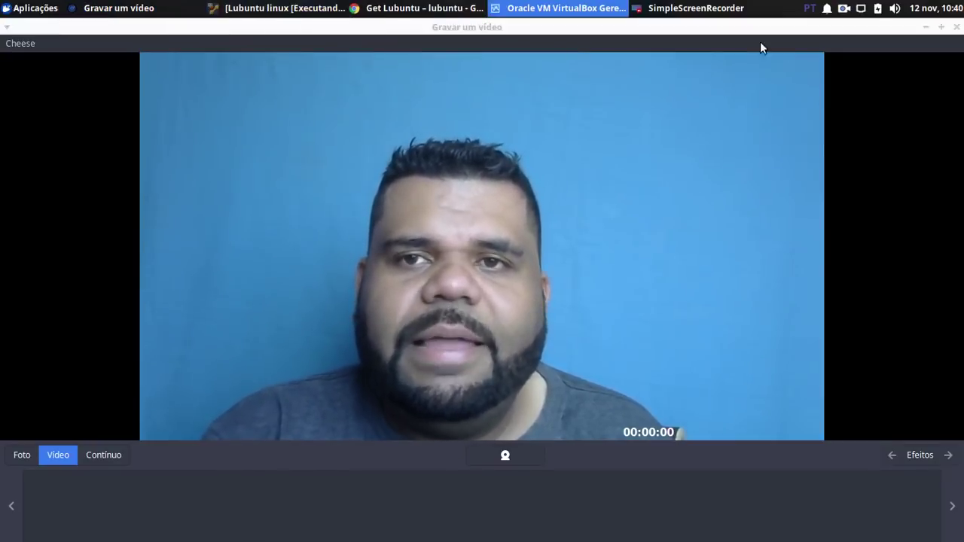
left_click(926, 27)
left_click(278, 9)
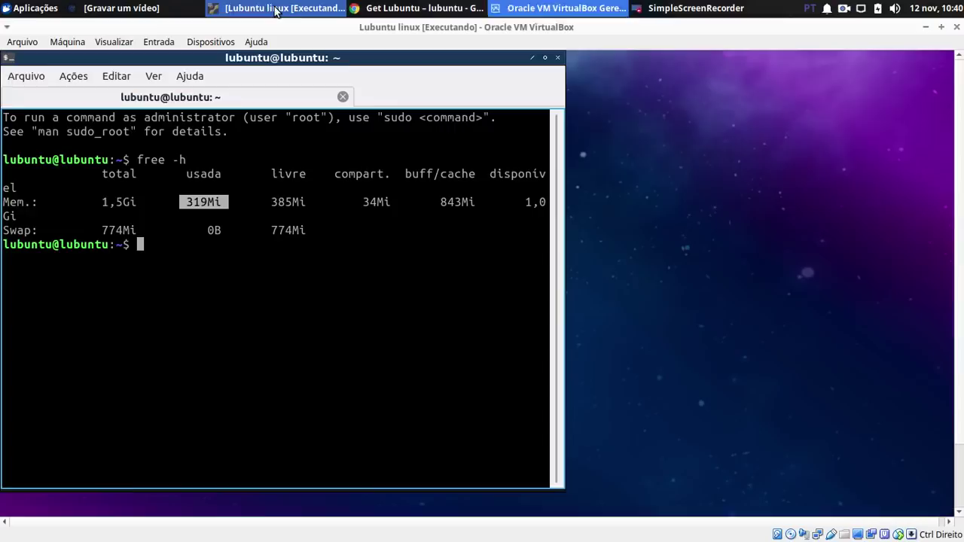
Step: Maximize the VM and switch it to full screen with Host+F, confirming the prompt
left_click(941, 28)
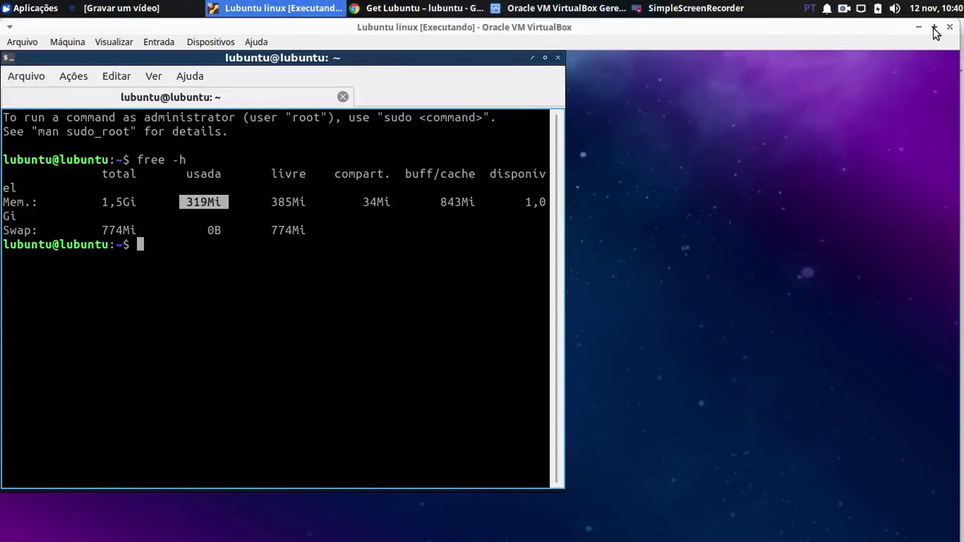
left_click(935, 28)
key("Control_R+f")
key("Return")
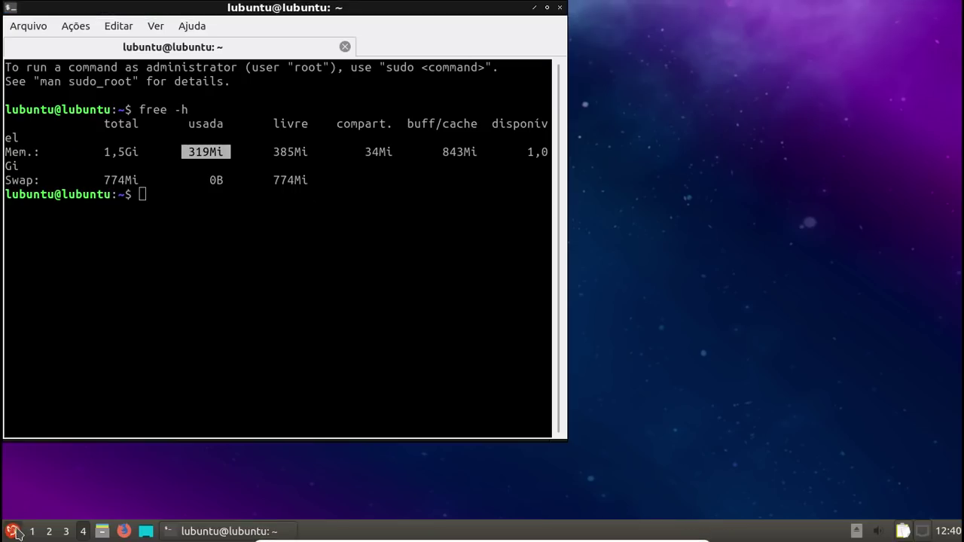
Step: Launch Gerenciador de pacotes Muon from the Sistema menu, then reopen the application menu
left_click(14, 532)
mouse_move(75, 418)
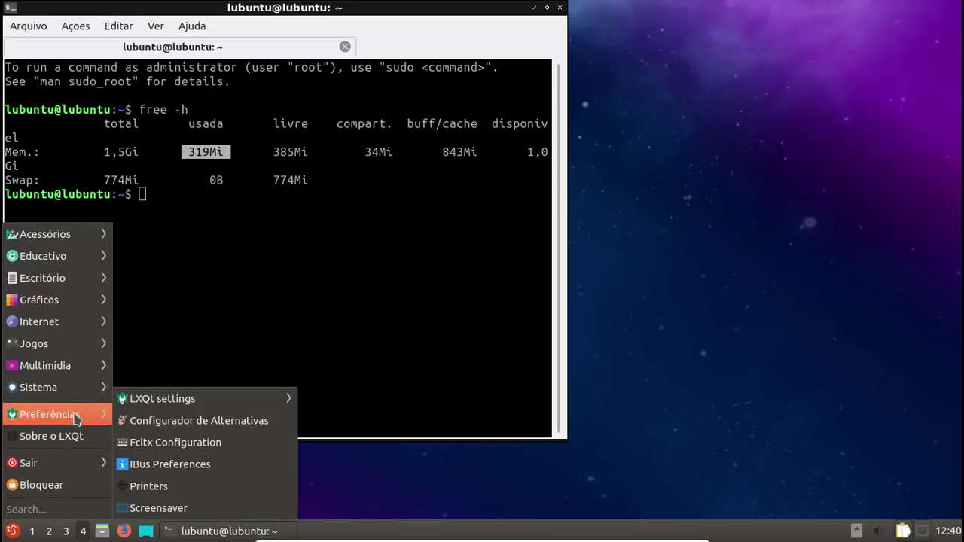
mouse_move(97, 392)
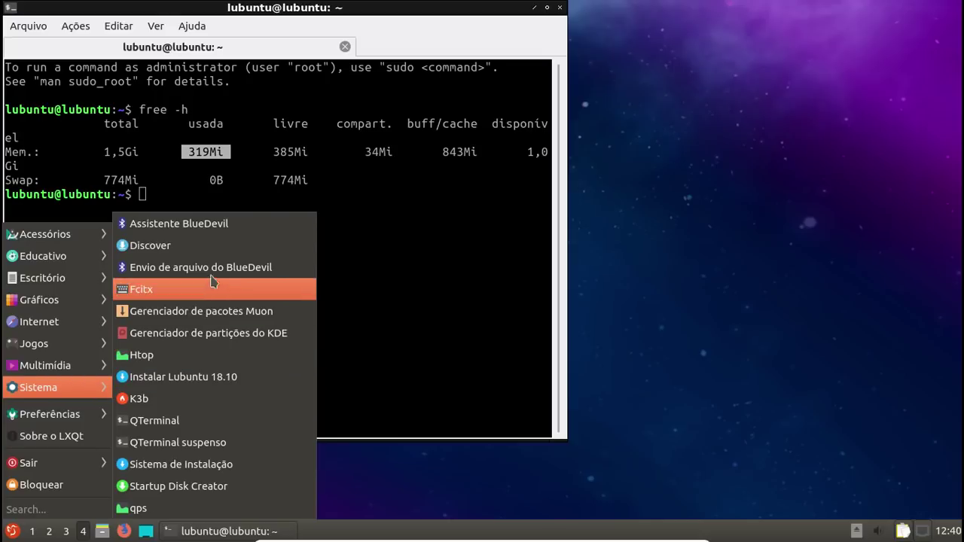
left_click(216, 315)
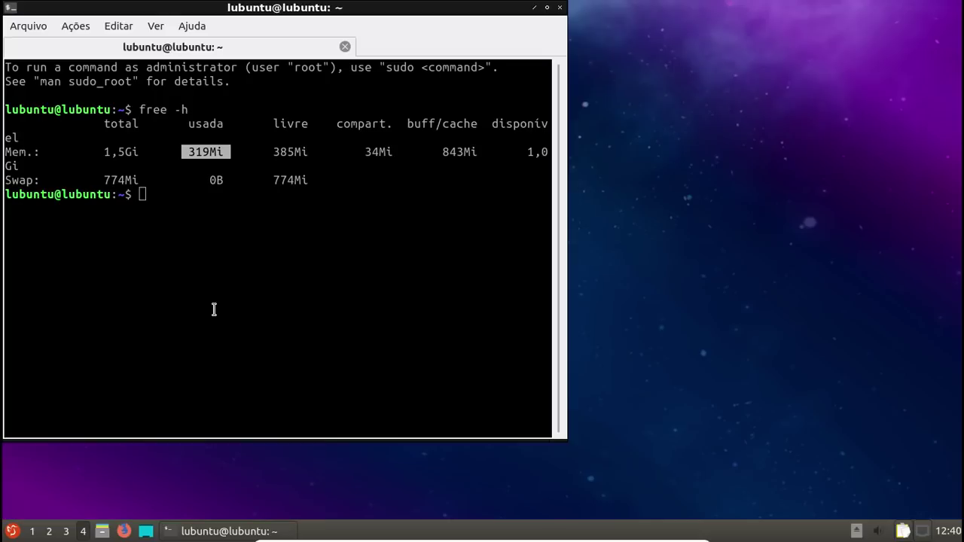
left_click(12, 532)
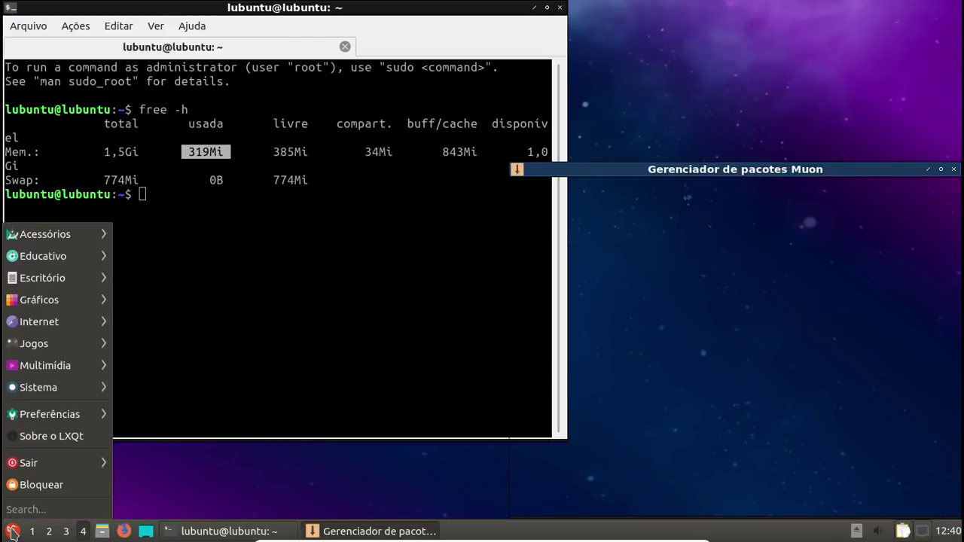
mouse_move(59, 328)
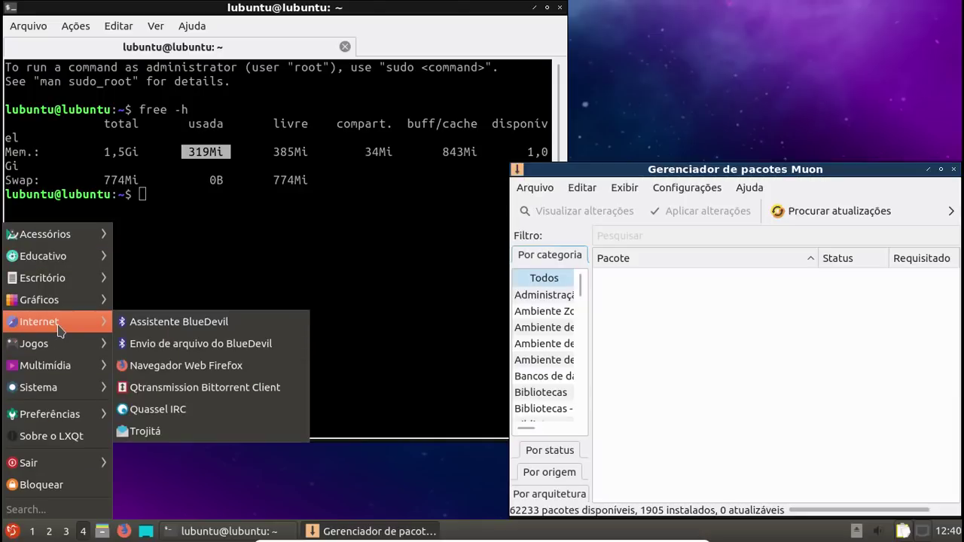